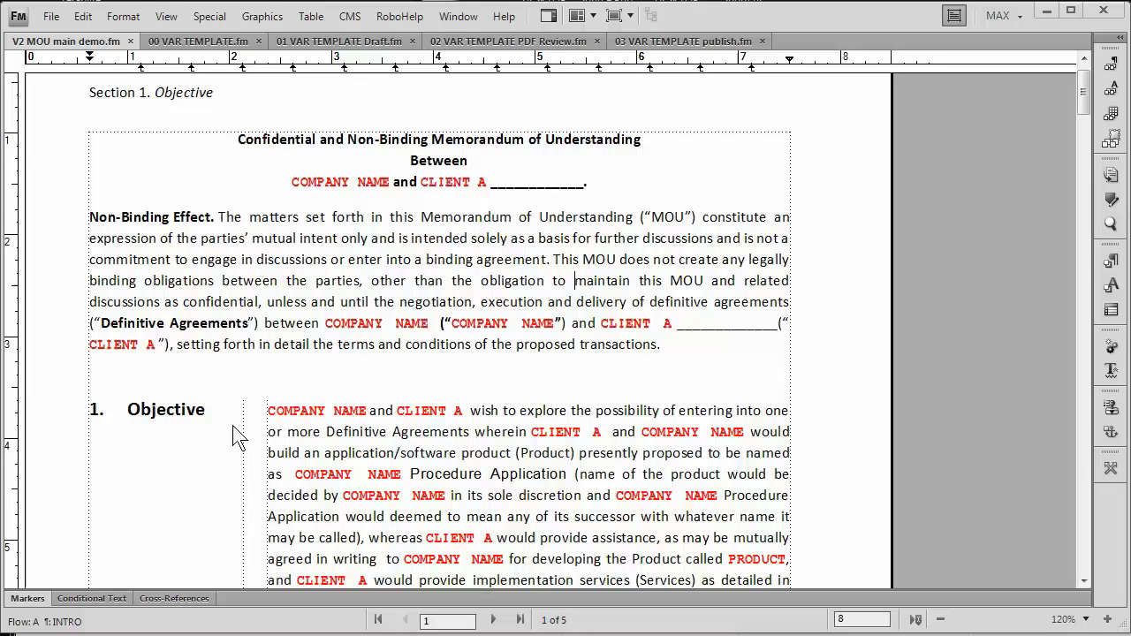
- Select the COMPANY NAME and CLIENT A fields in the title and Objective text to show they are variables
click(530, 327)
click(405, 323)
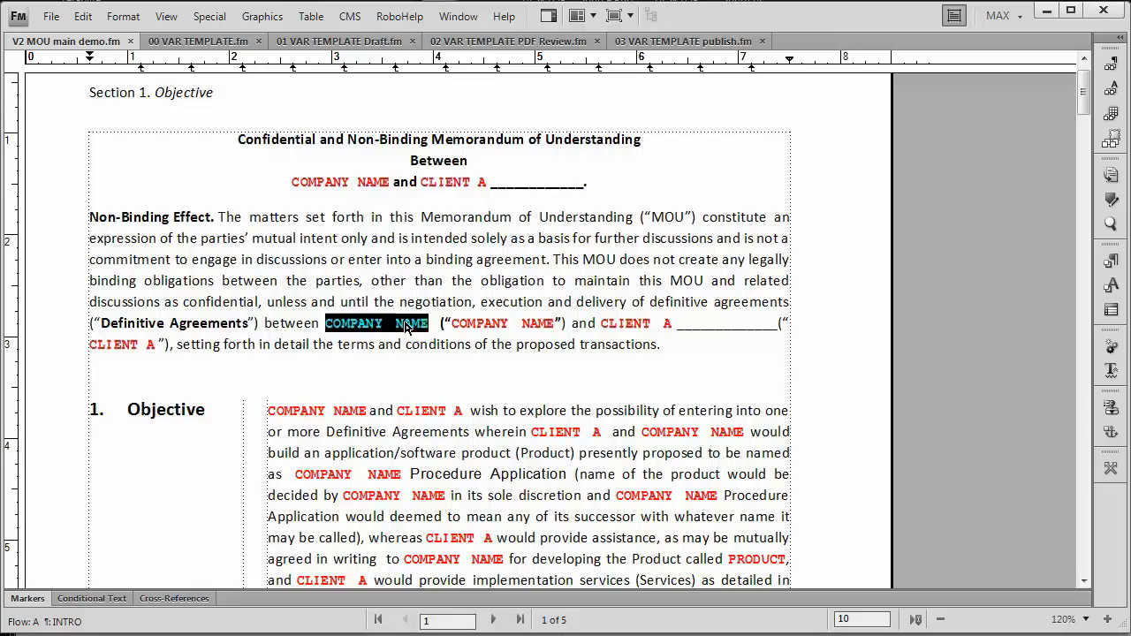
click(356, 183)
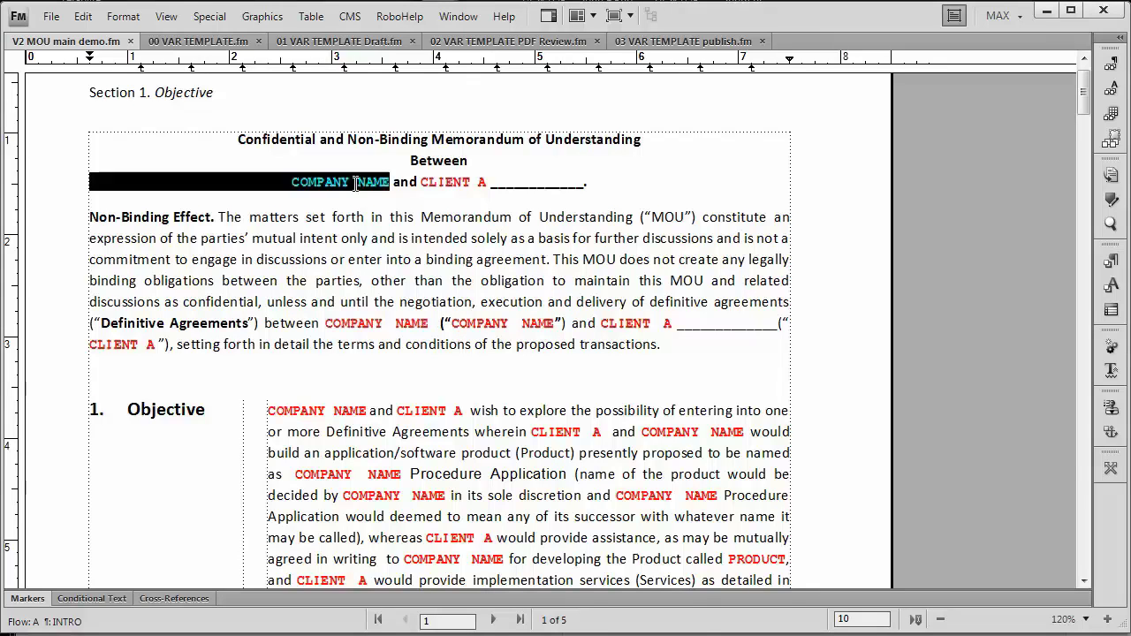
click(451, 185)
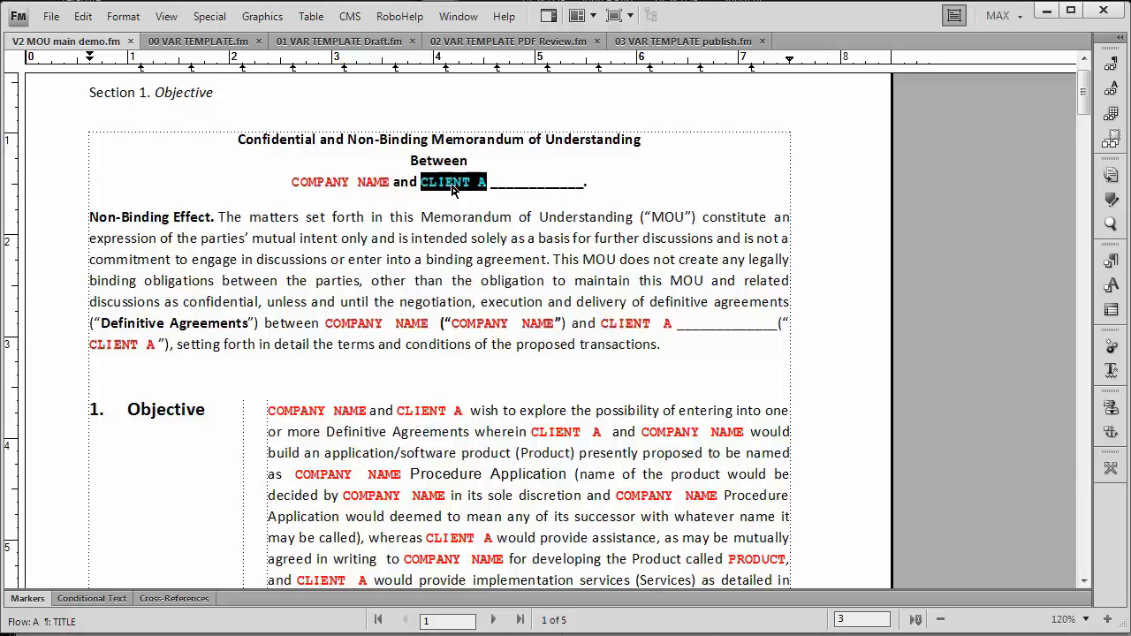
click(370, 186)
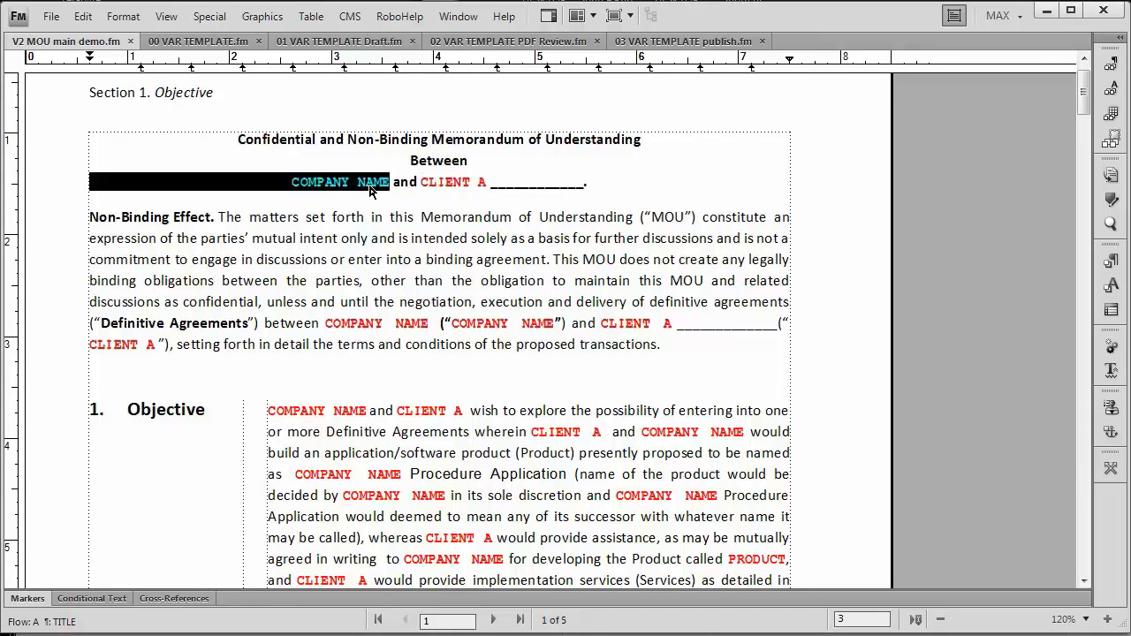
click(461, 183)
drag(460, 219, 493, 224)
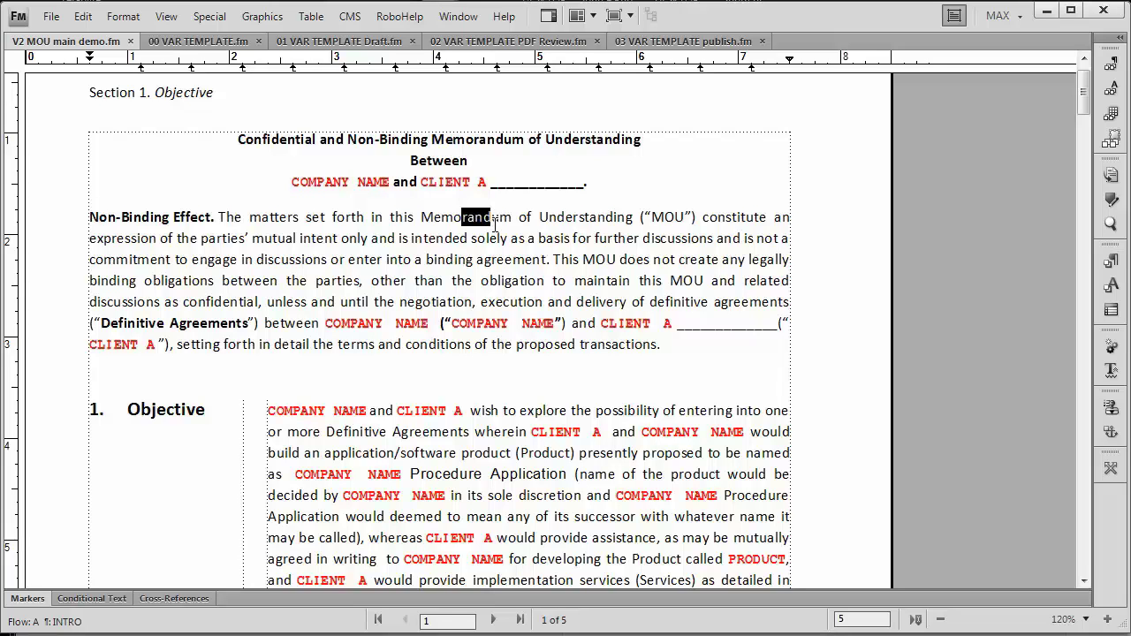
click(389, 471)
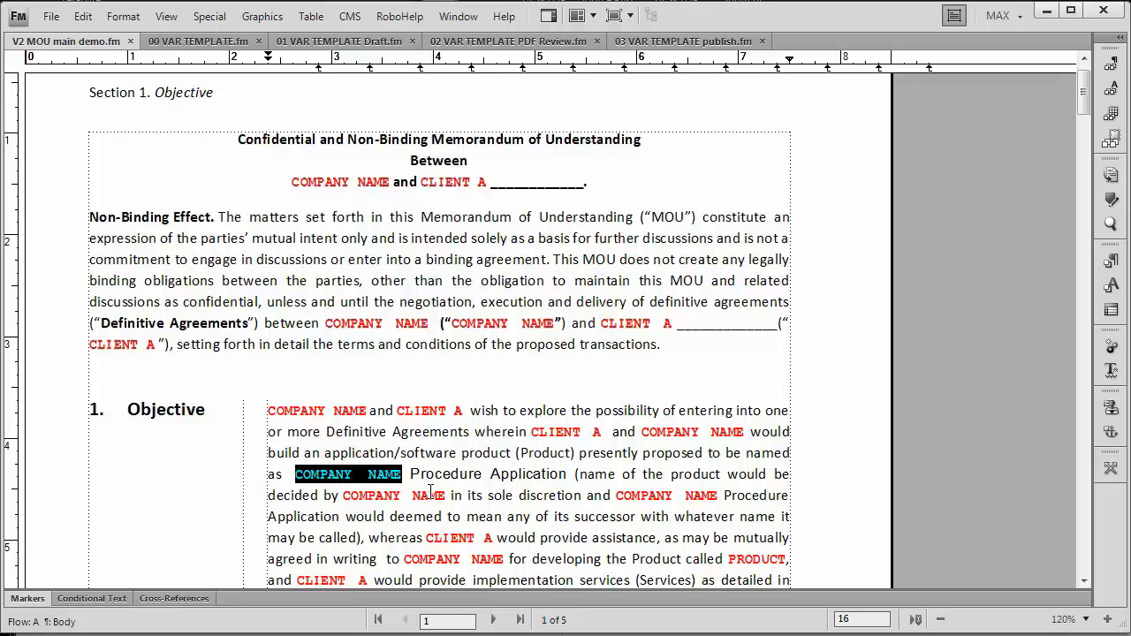
click(451, 456)
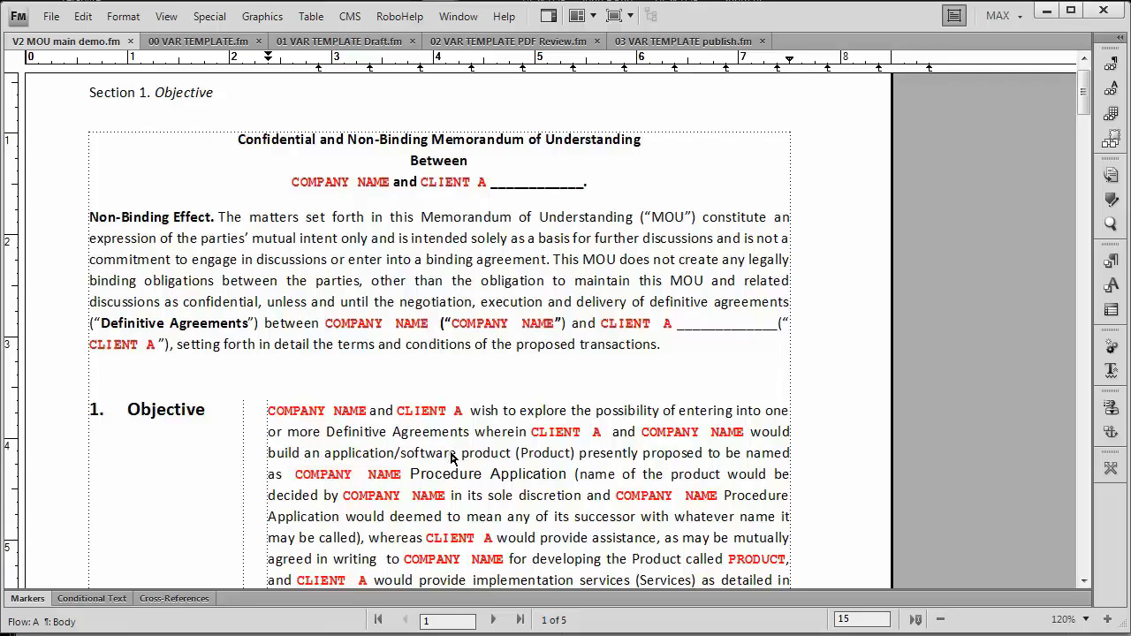
- Show the Variables pod and scroll to the CLIENT A, COMPANY, CONTRACTOR and PRODUCT user variables
click(168, 19)
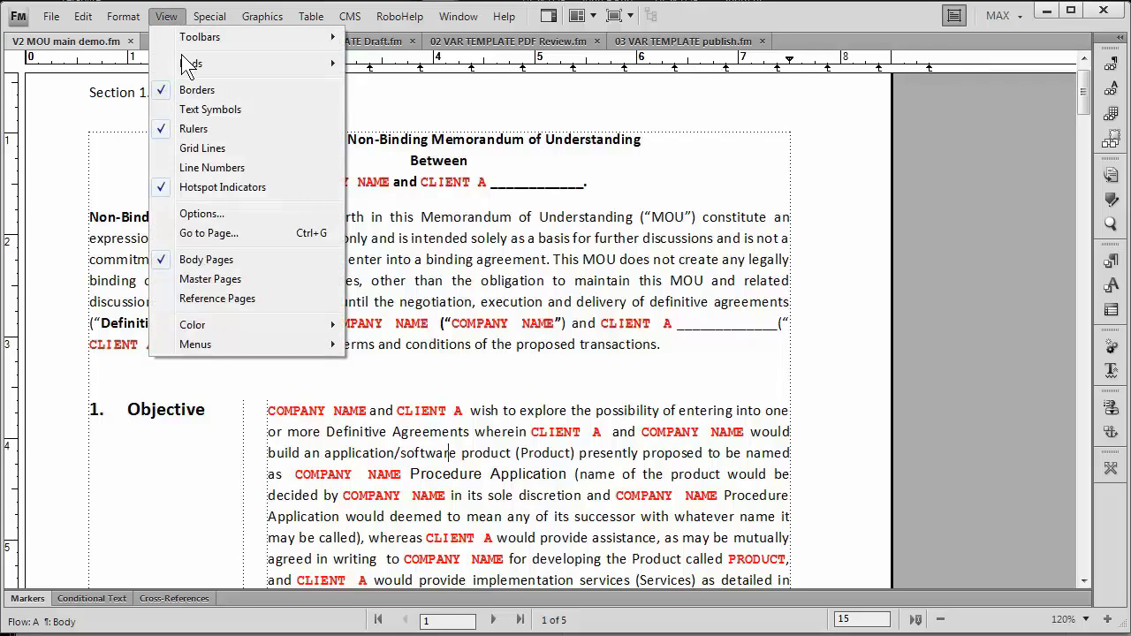
mouse_move(190, 64)
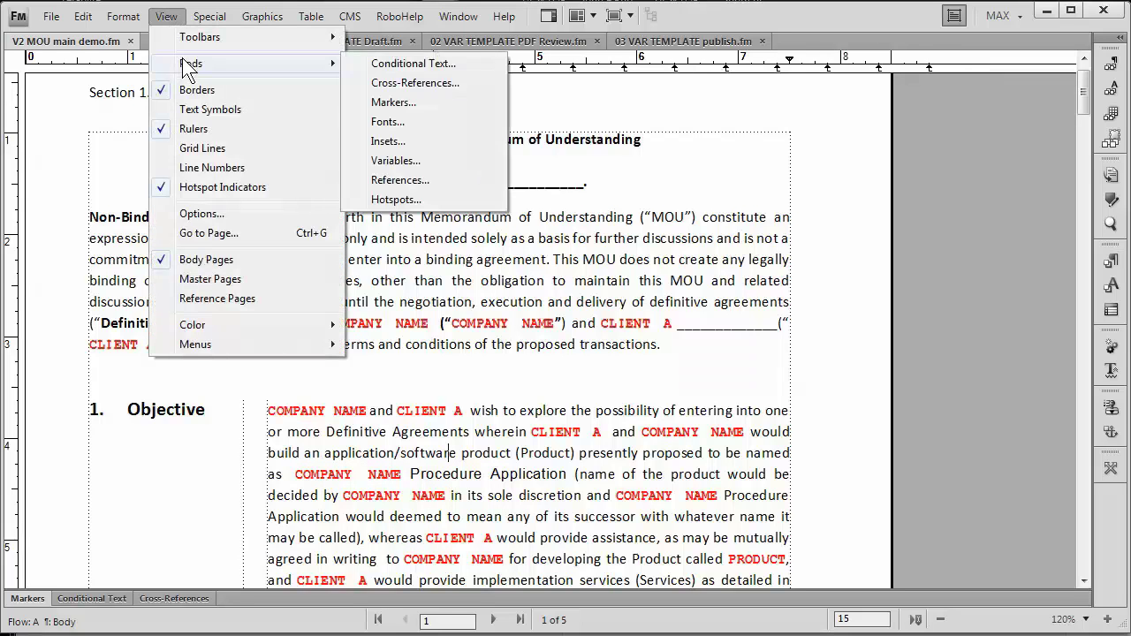
click(412, 165)
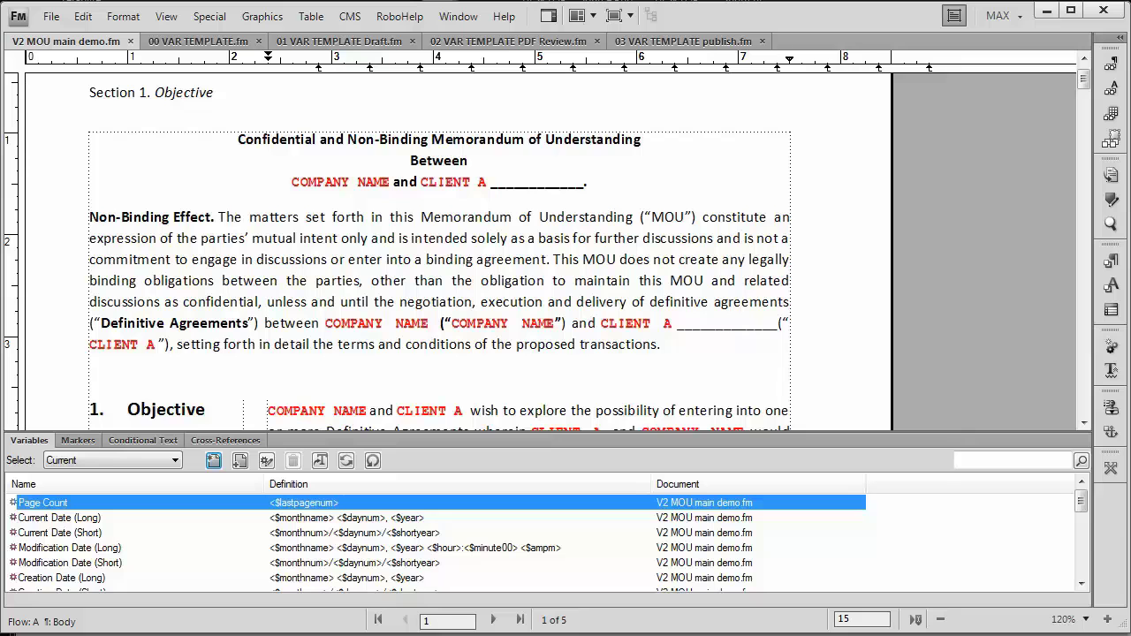
drag(1082, 503, 1089, 588)
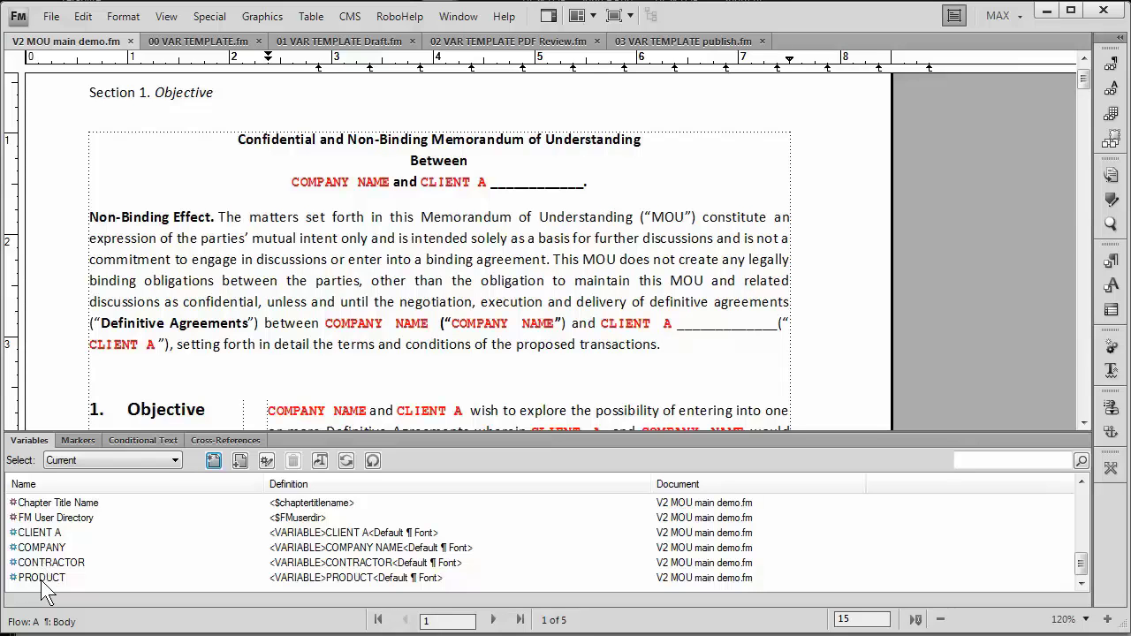
click(669, 347)
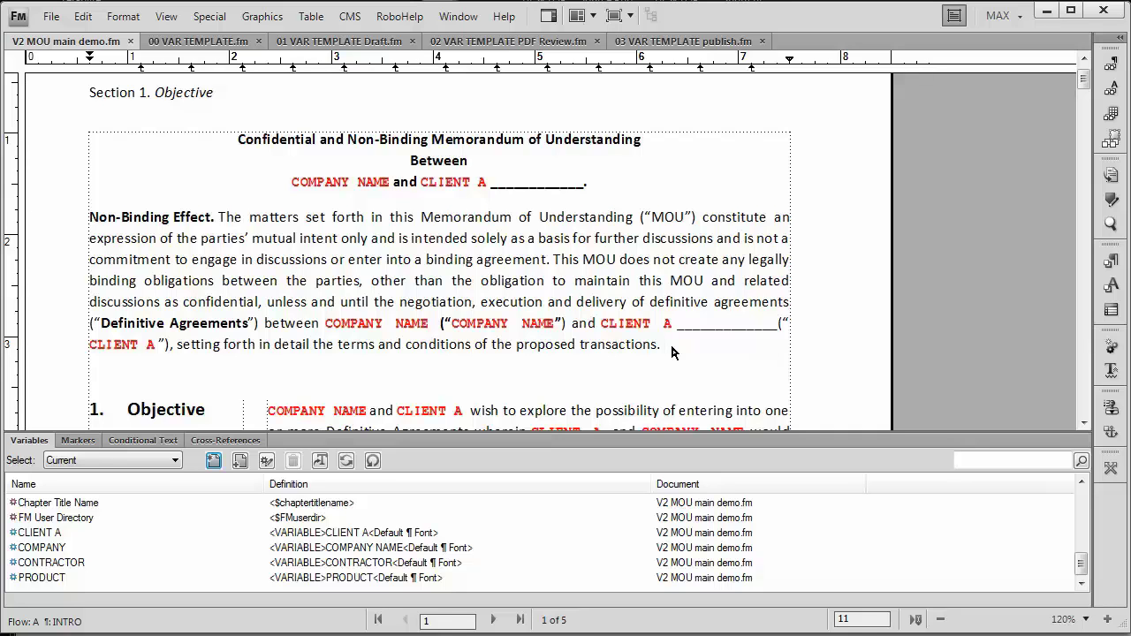
- After 'transactions.' add 'The company COMPANY NAME is going to work with CLIENT A', inserting both as variables
text(Th)
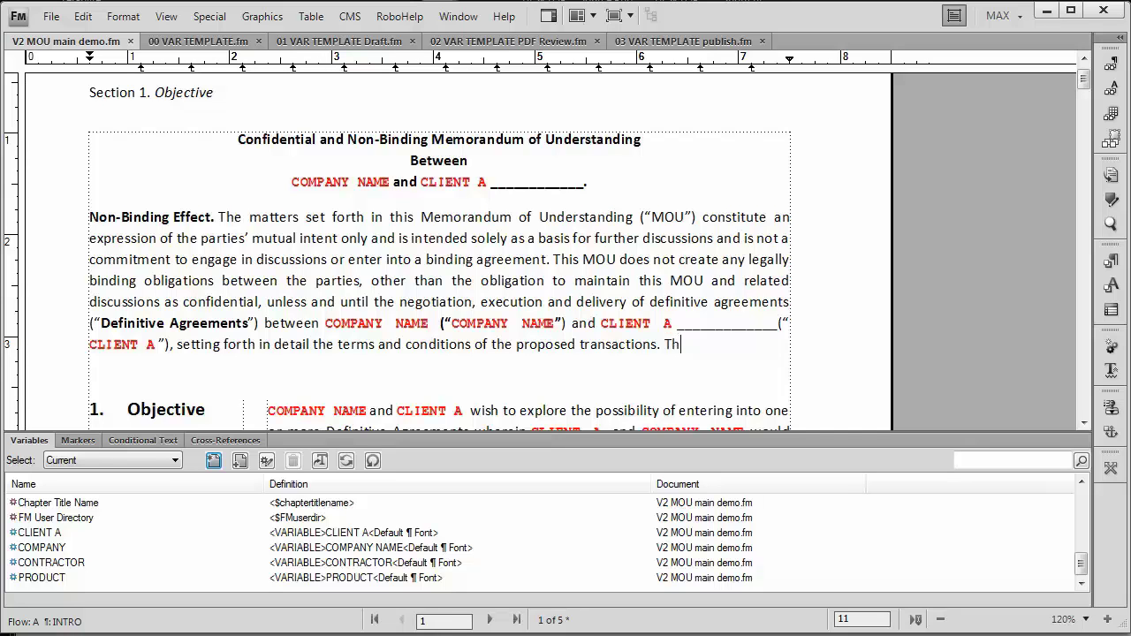
text(e company)
click(50, 549)
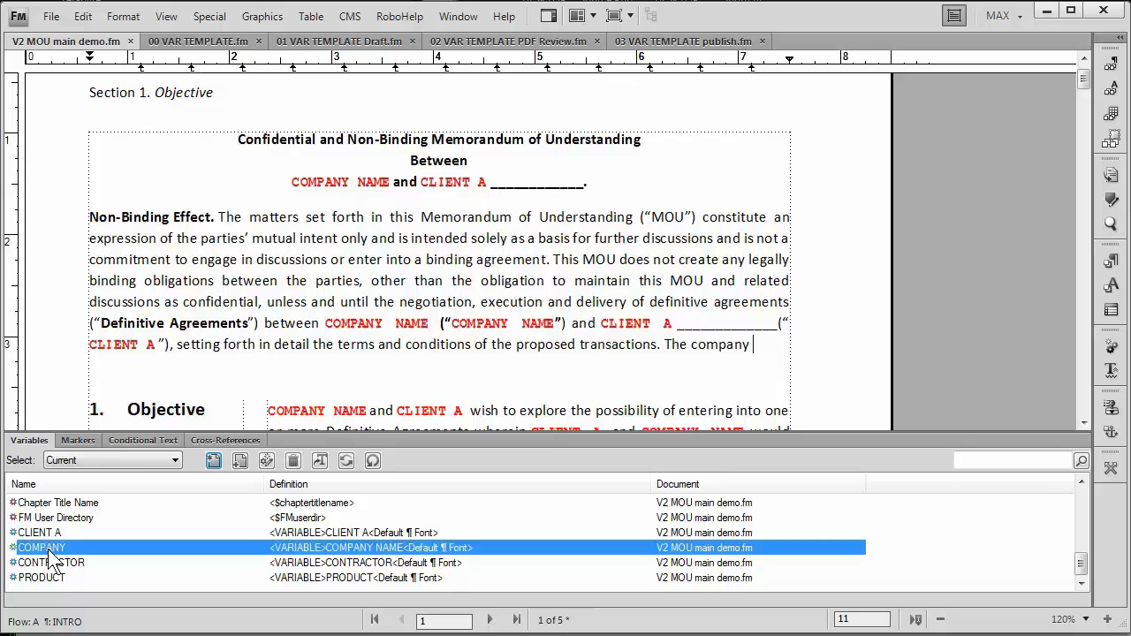
click(213, 461)
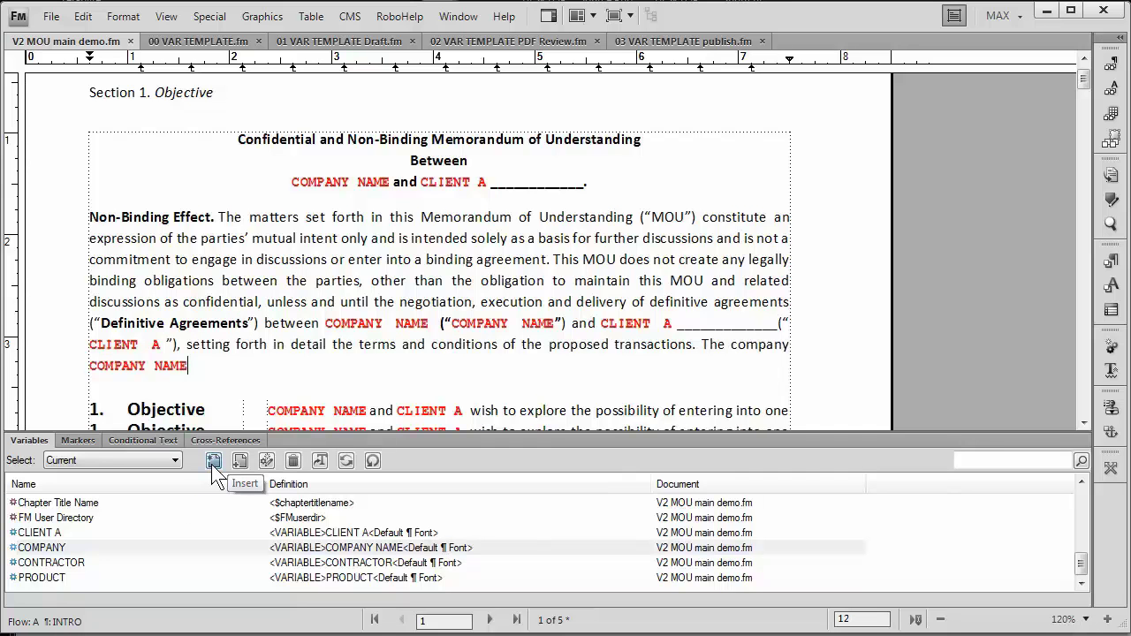
text(is going to work with)
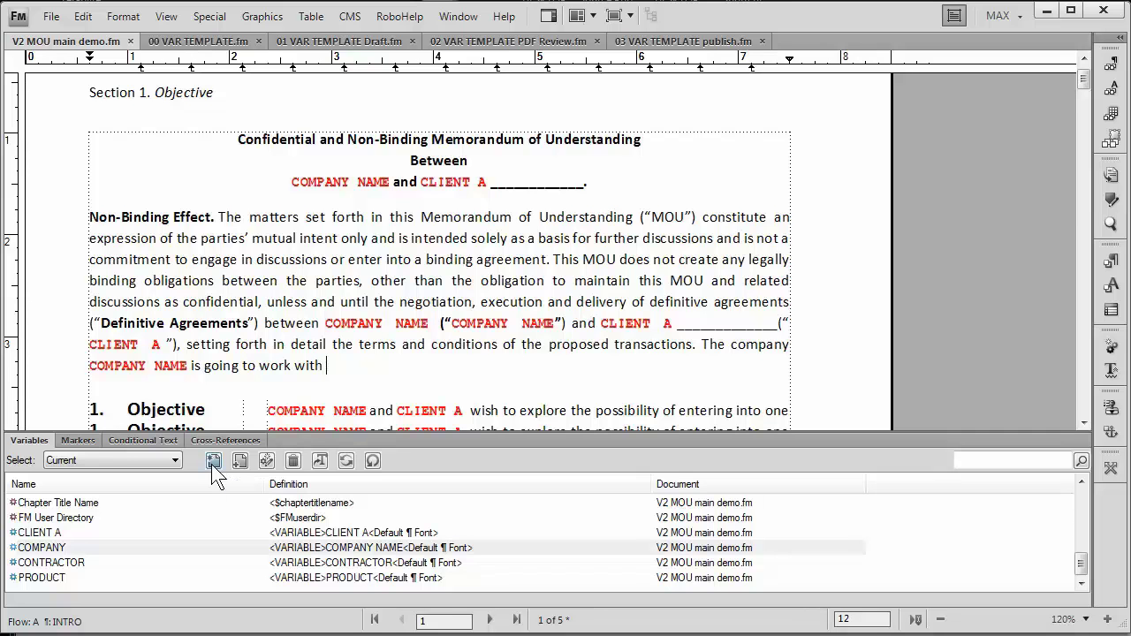
click(212, 461)
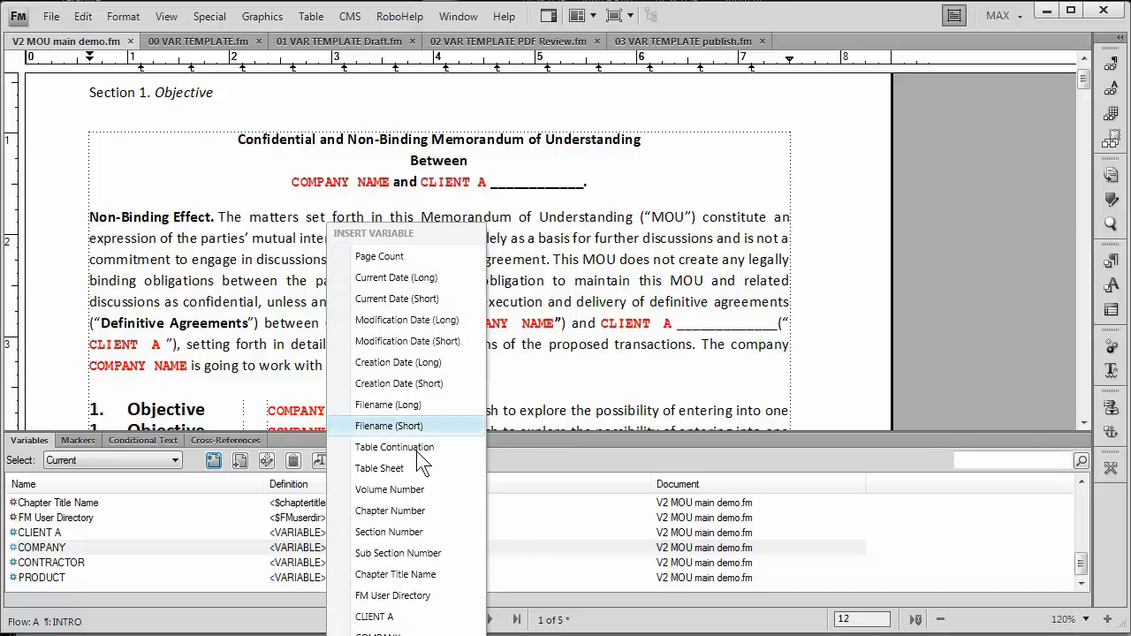
click(394, 618)
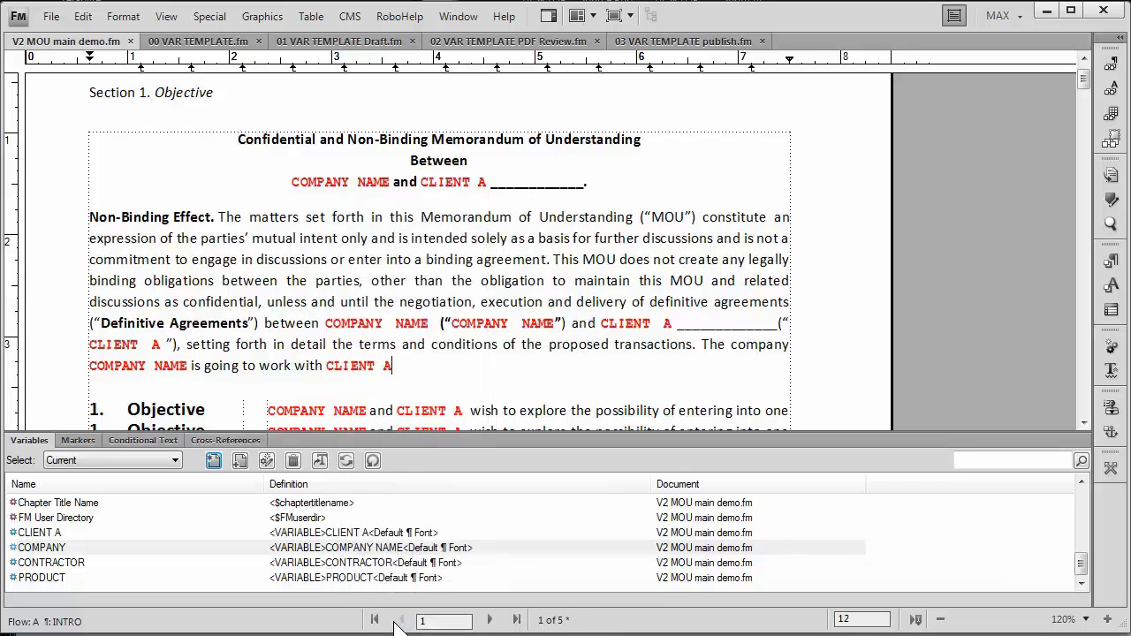
- End the sentence with 'on the PRODUCT with the CONTRACTOR.', inserting both variables from the Ctrl+0 list
click(27, 441)
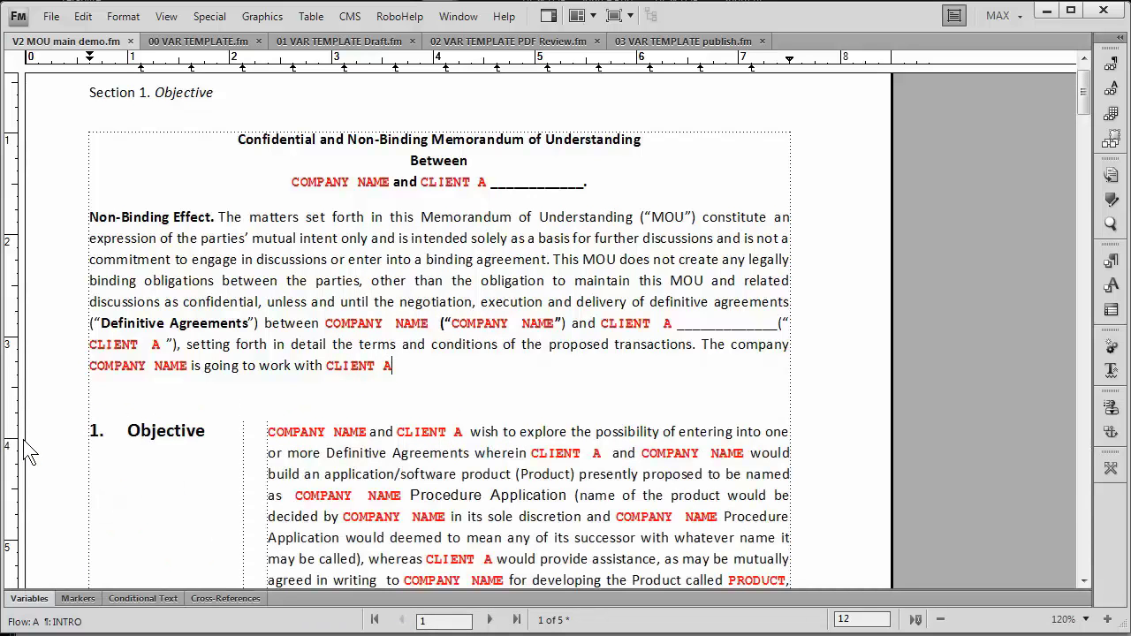
text(on the)
key(ctrl+0)
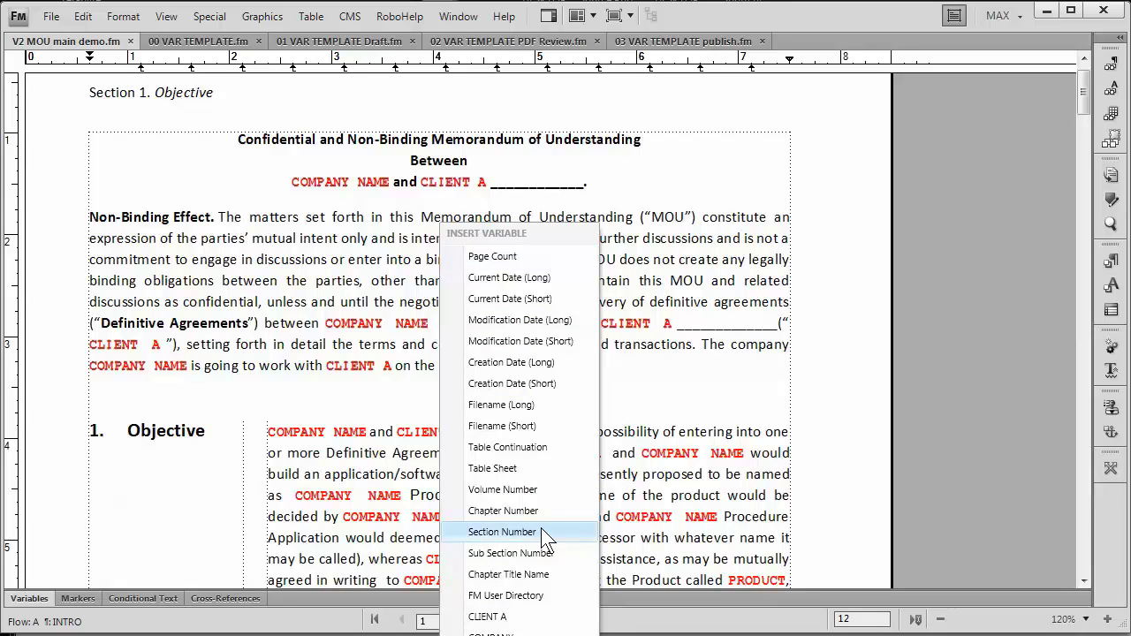
key(Return)
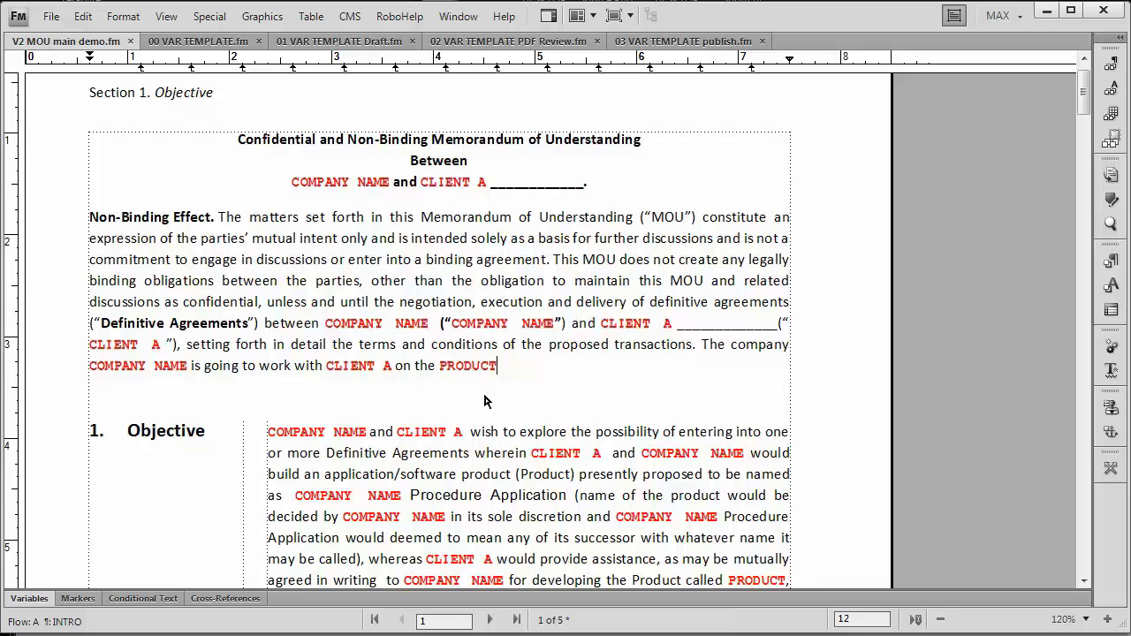
text(with the)
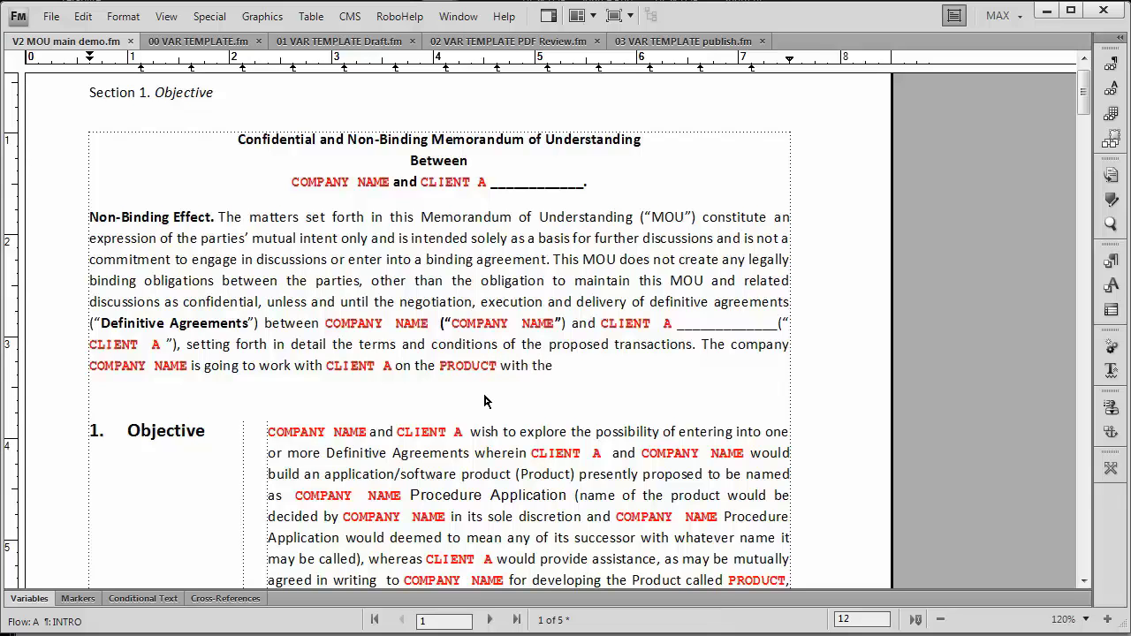
key(ctrl+0)
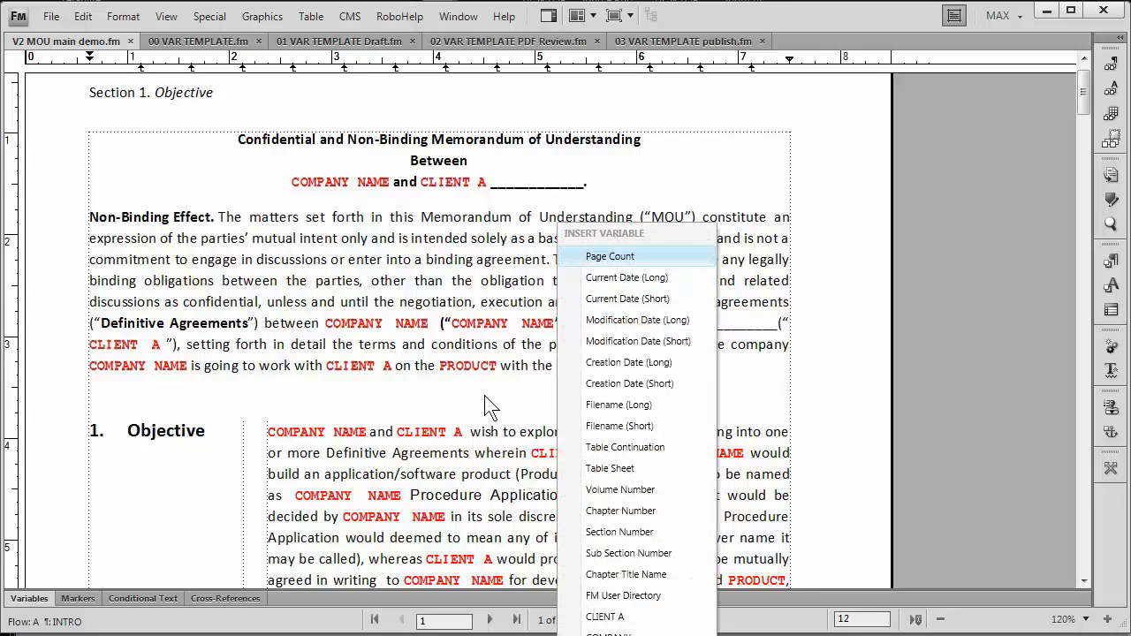
key(Down)
key(Down)
key(Down)
key(Down)
key(Down)
key(Down)
key(Down)
key(Down)
key(Down)
key(Down)
key(Down)
key(Down)
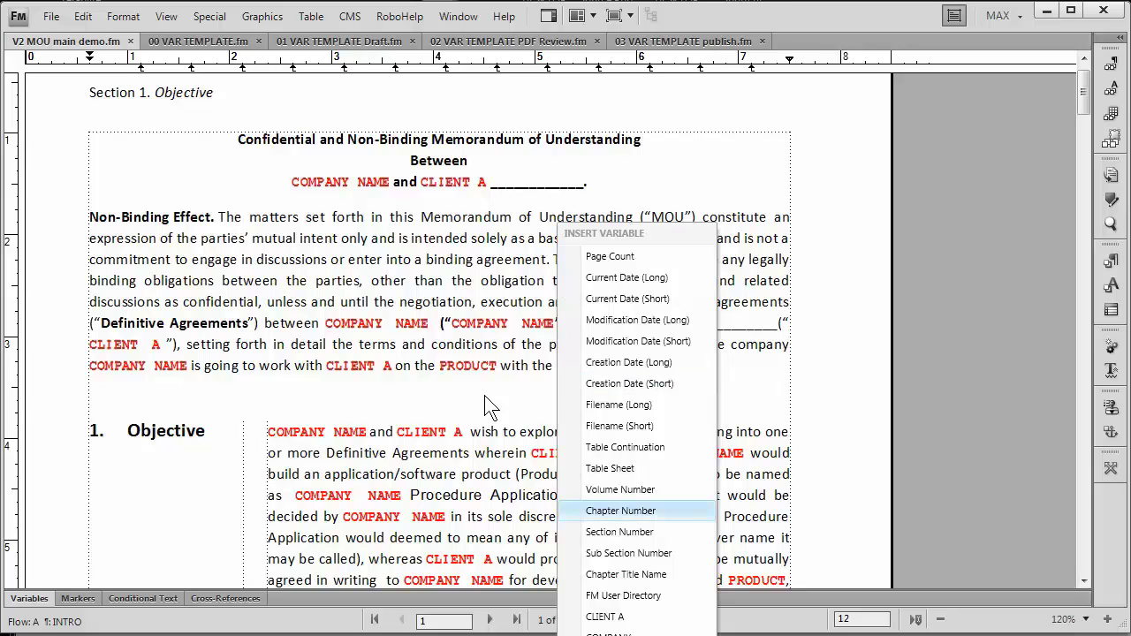
key(Up)
key(Up)
key(Up)
key(Up)
key(Up)
key(Up)
key(Up)
key(Up)
key(Up)
key(Up)
key(Up)
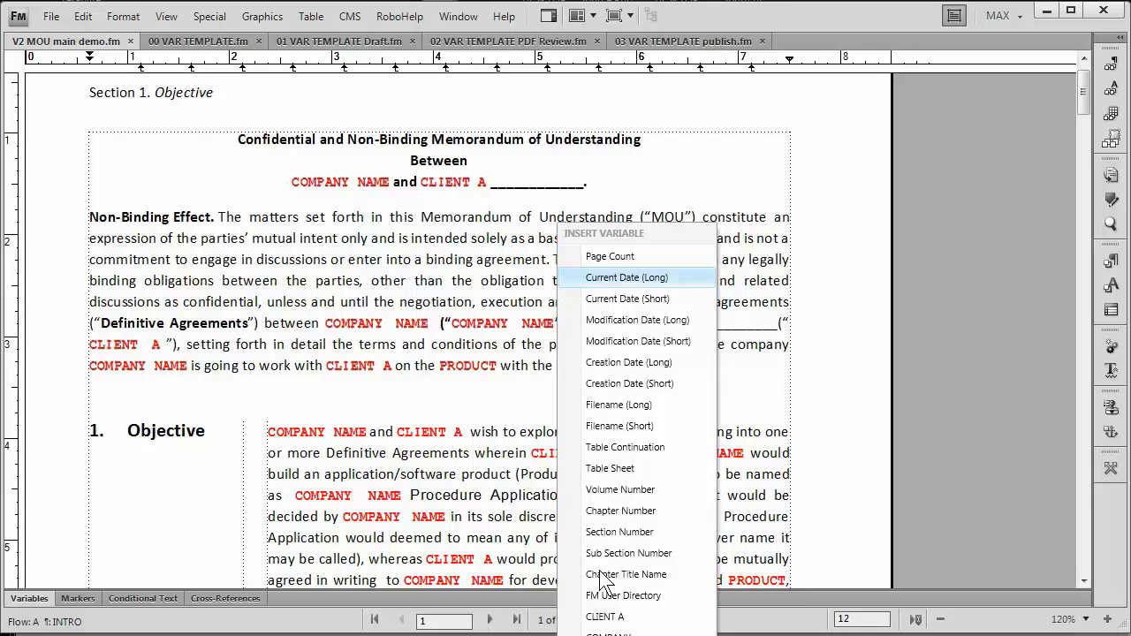
key(Up)
key(Up)
key(Return)
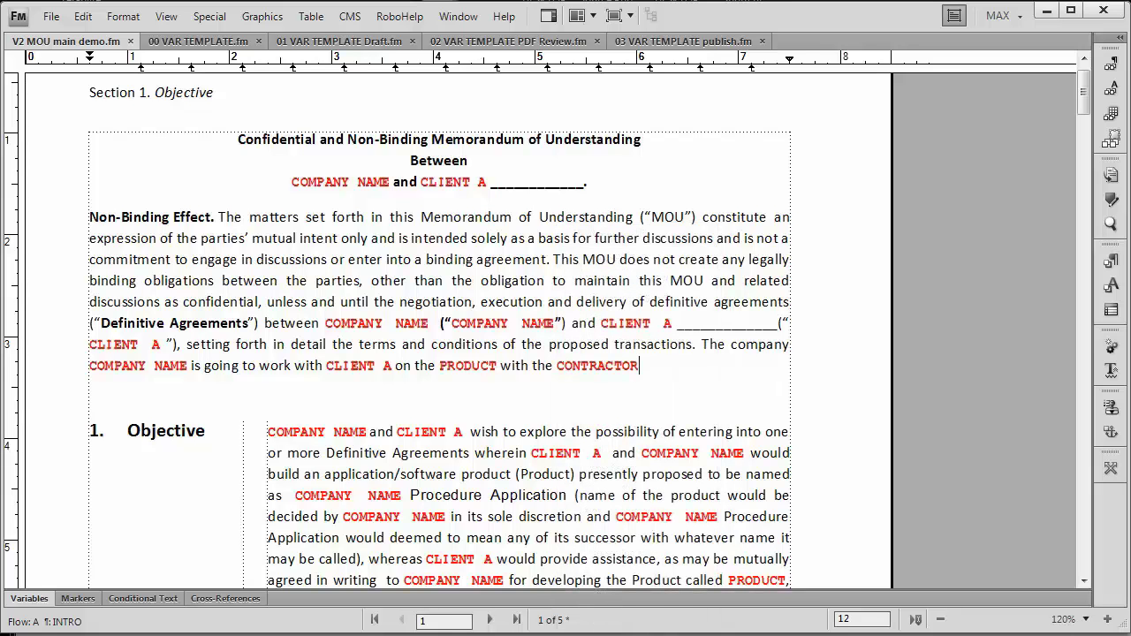
text(.)
- Insert another CLIENT A variable after CONTRACTOR from the Variables pod
click(40, 598)
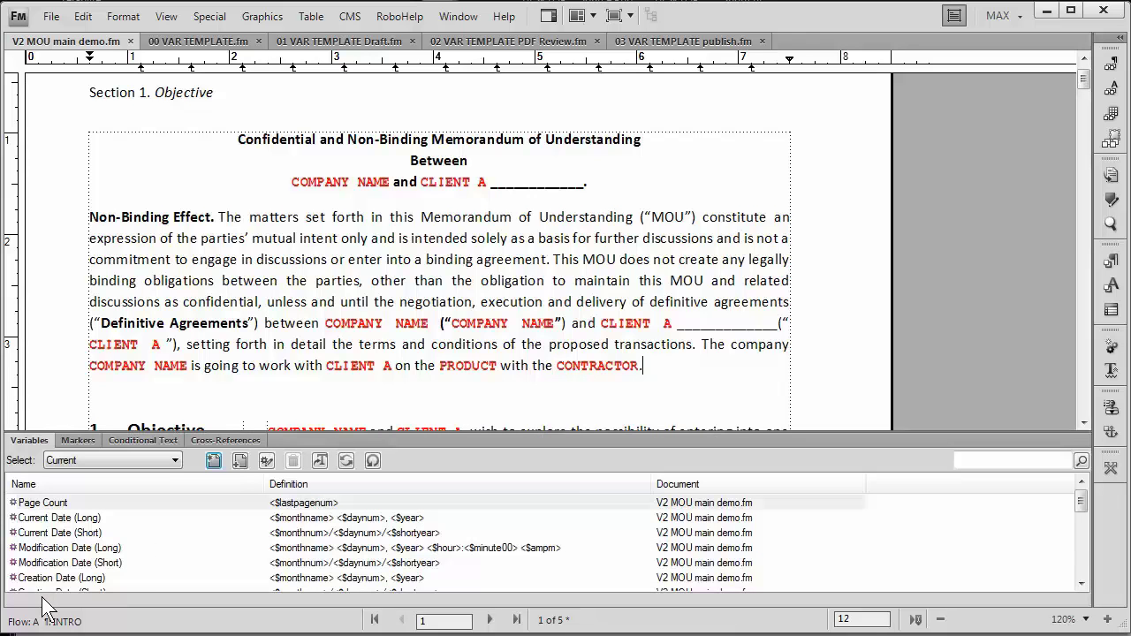
scroll(1082, 583, down, 5)
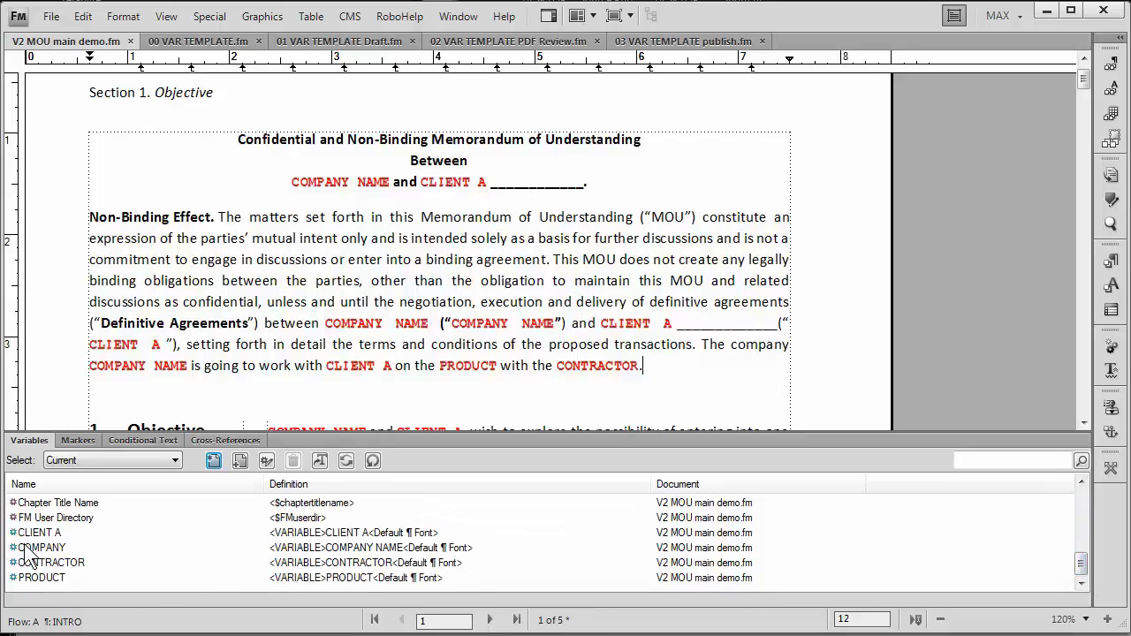
double_click(28, 534)
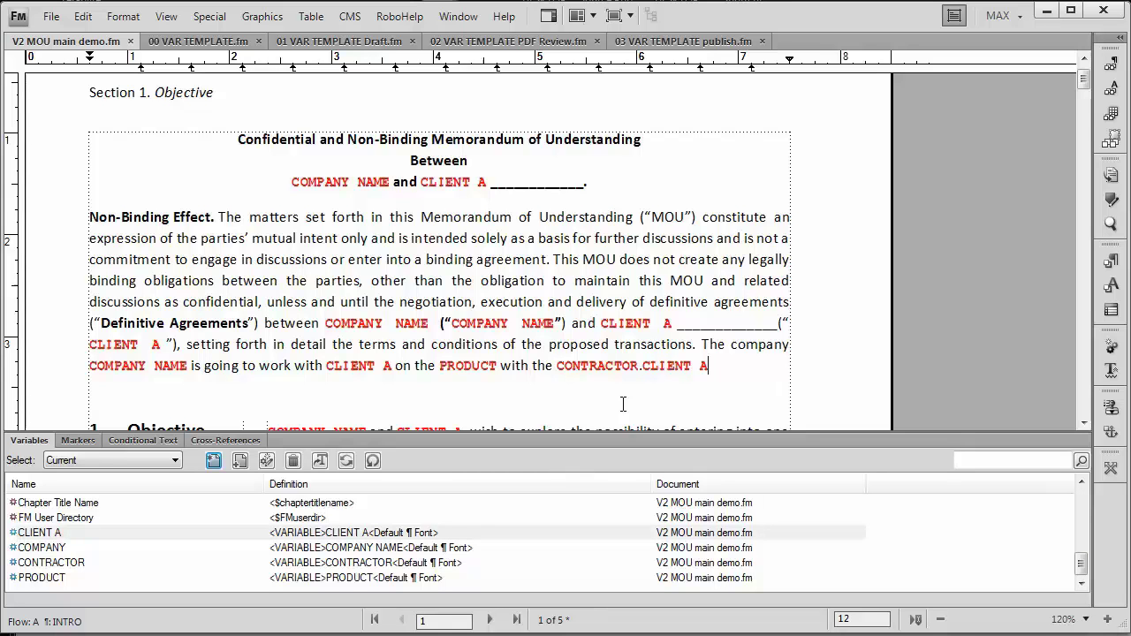
click(665, 371)
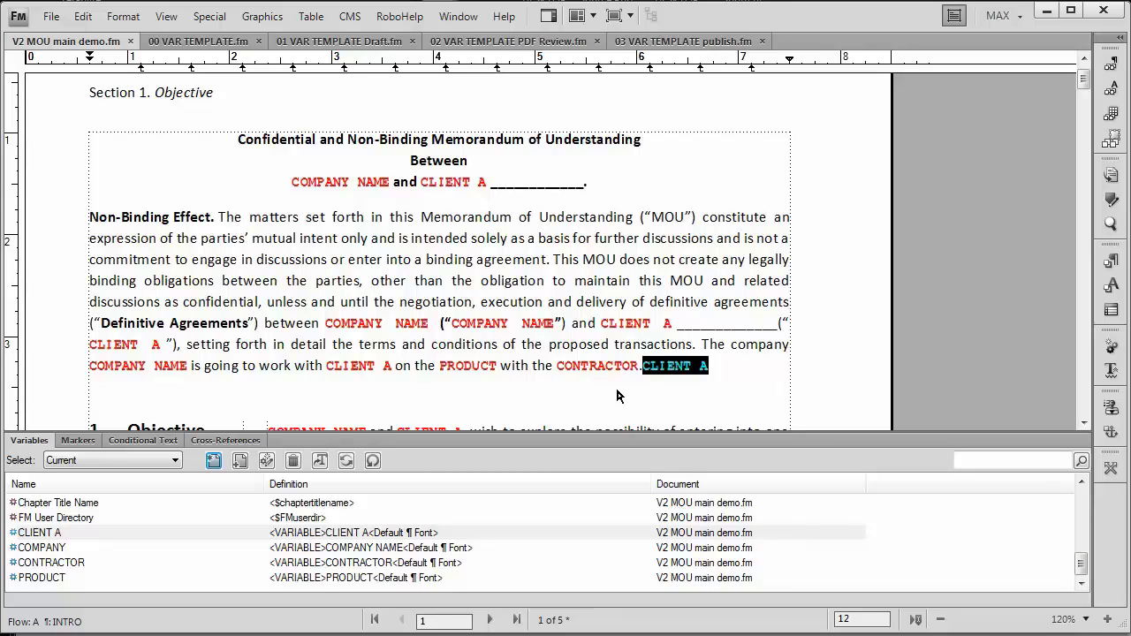
- Redefine the CLIENT A variable as a person's full name so it updates throughout the MOU
click(267, 460)
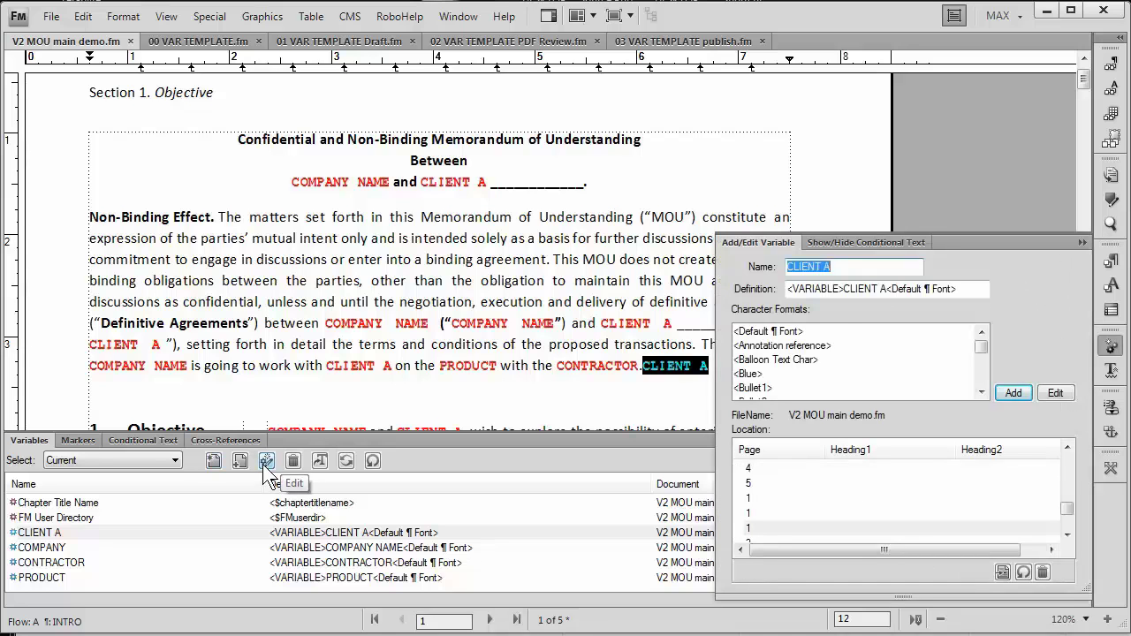
drag(844, 290, 884, 298)
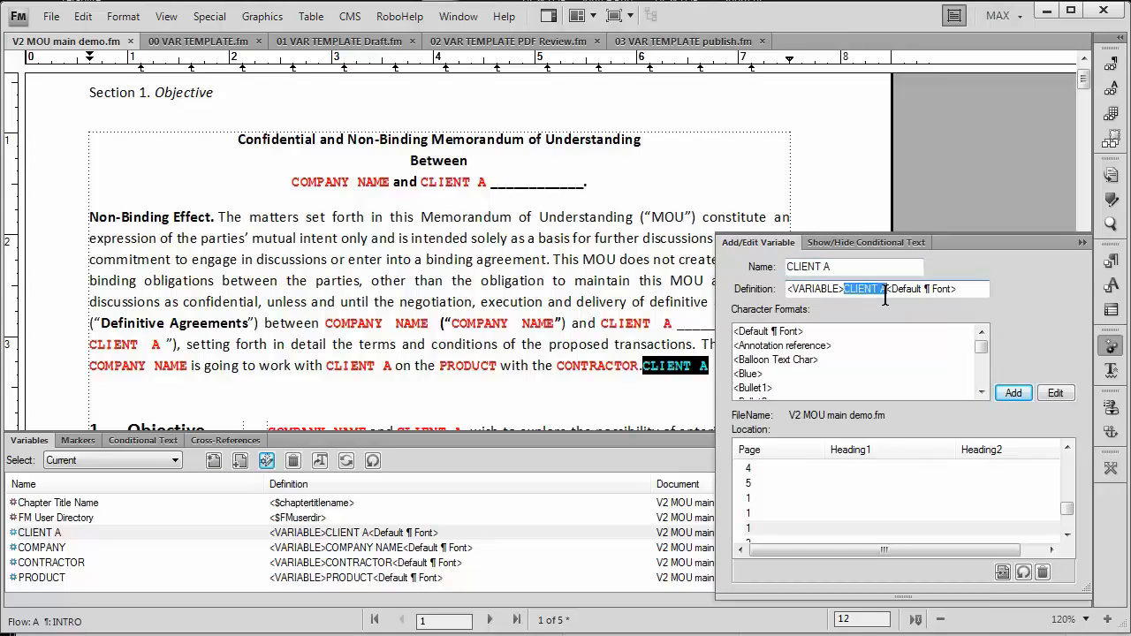
text(MAXWELL HOFFMANN)
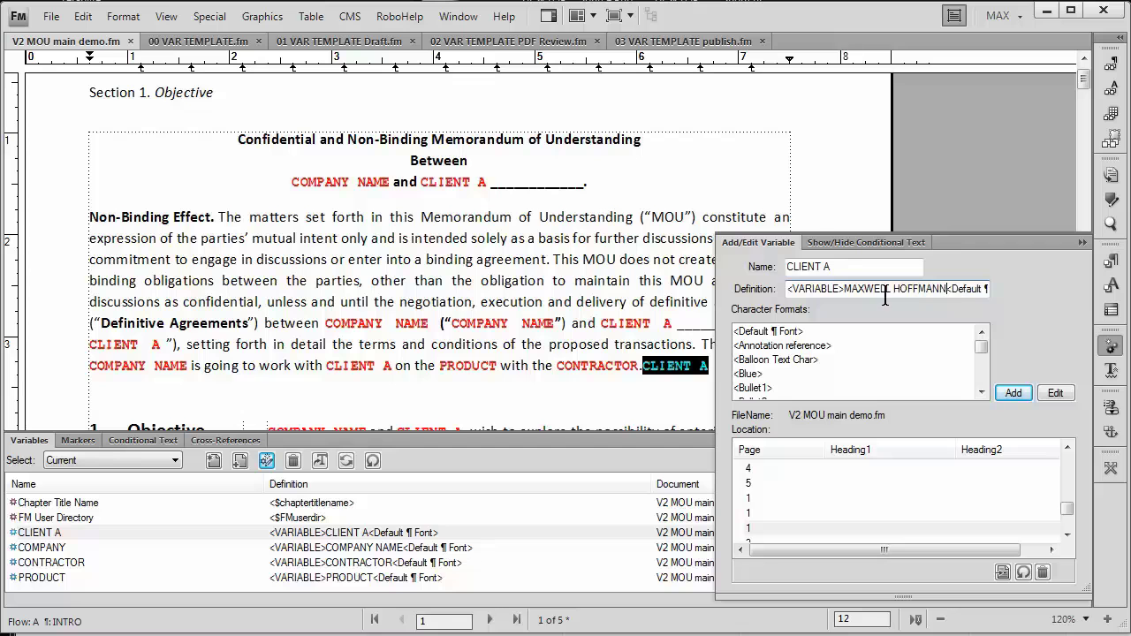
click(1055, 392)
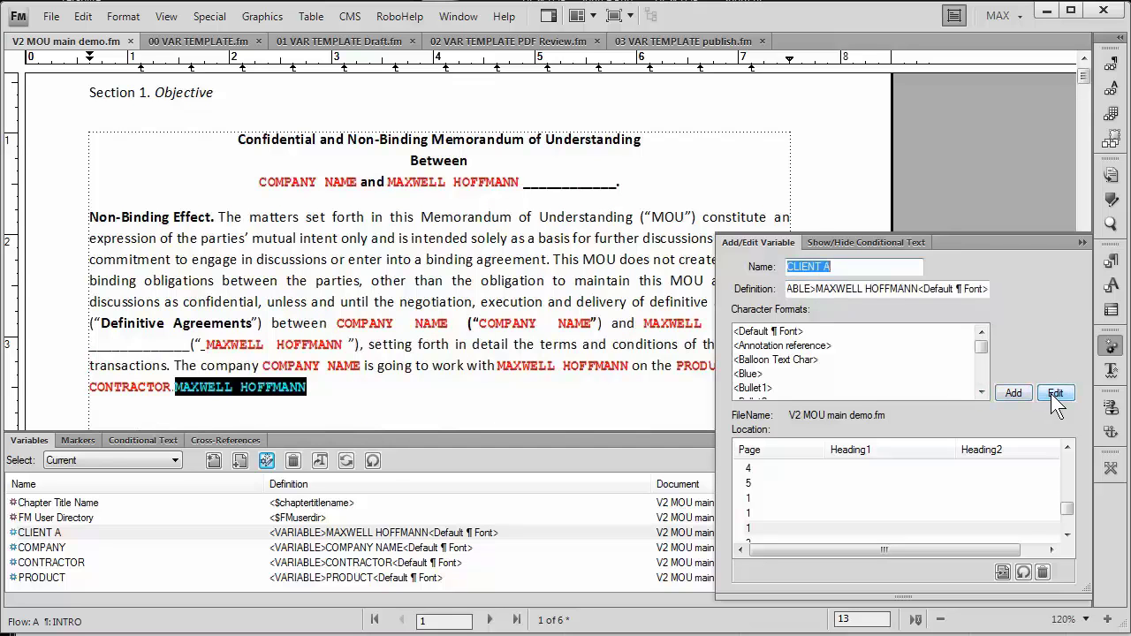
click(1082, 243)
click(874, 292)
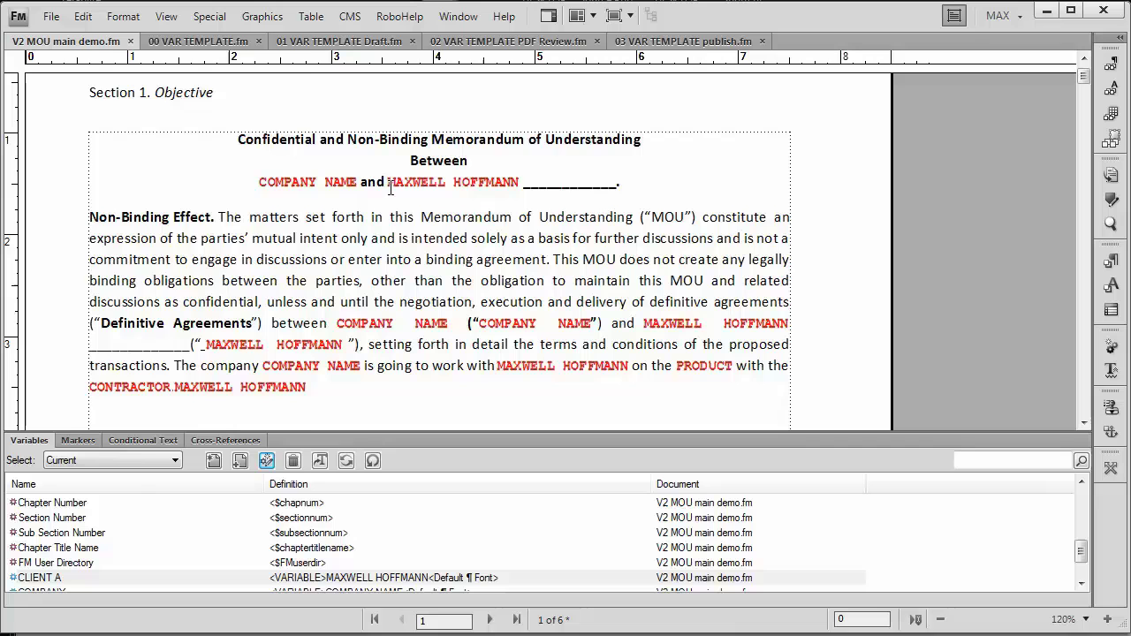
click(83, 16)
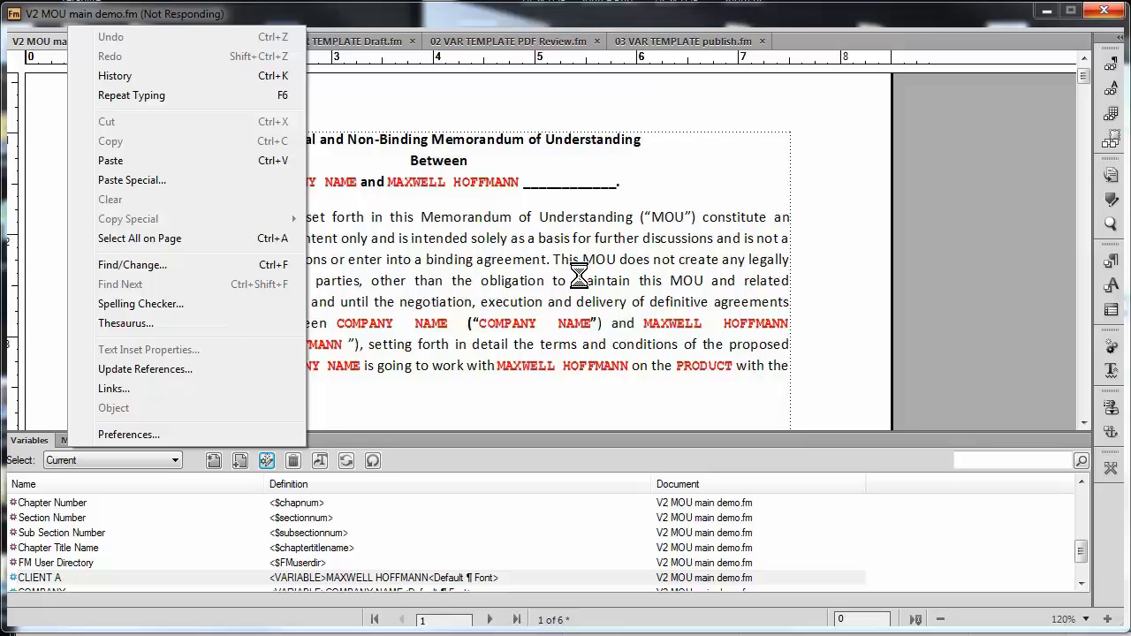
click(579, 269)
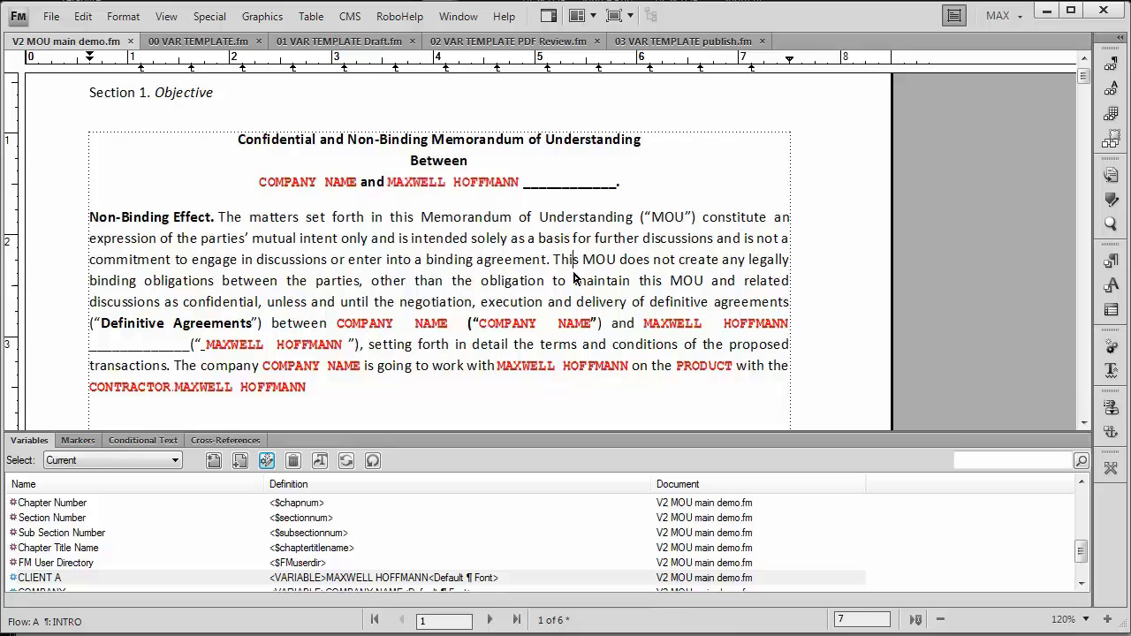
click(208, 45)
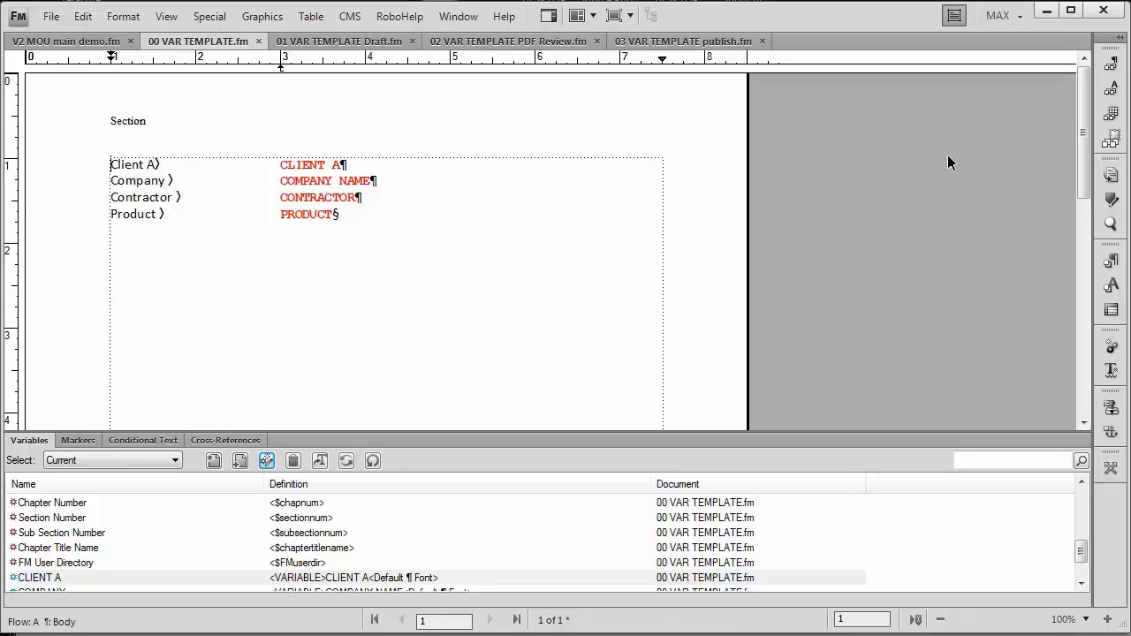
click(1111, 90)
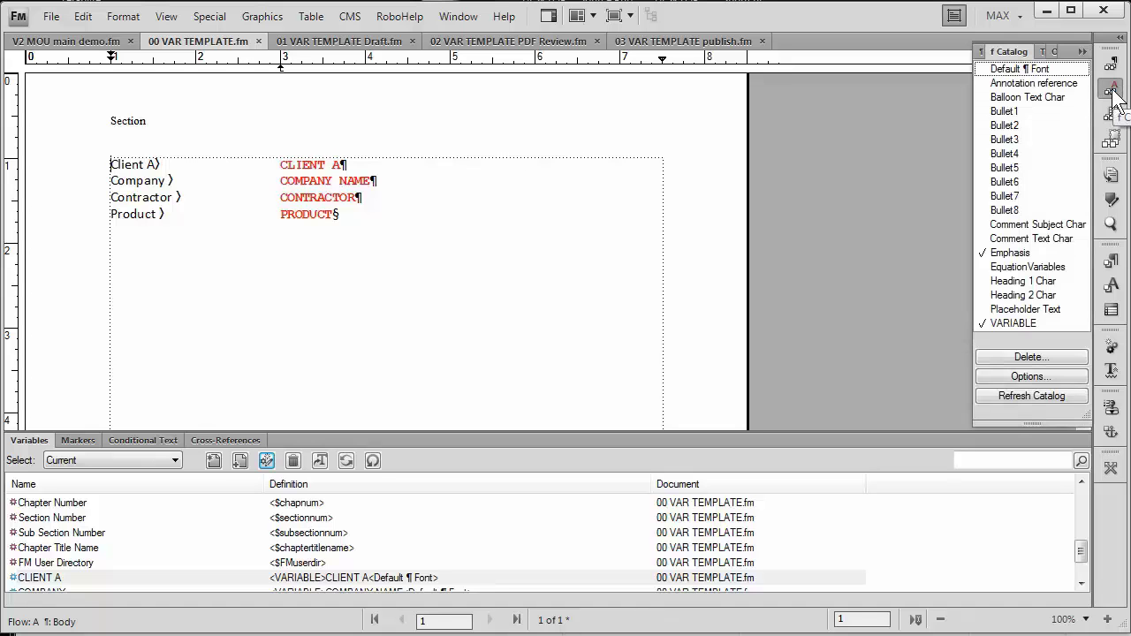
click(1111, 92)
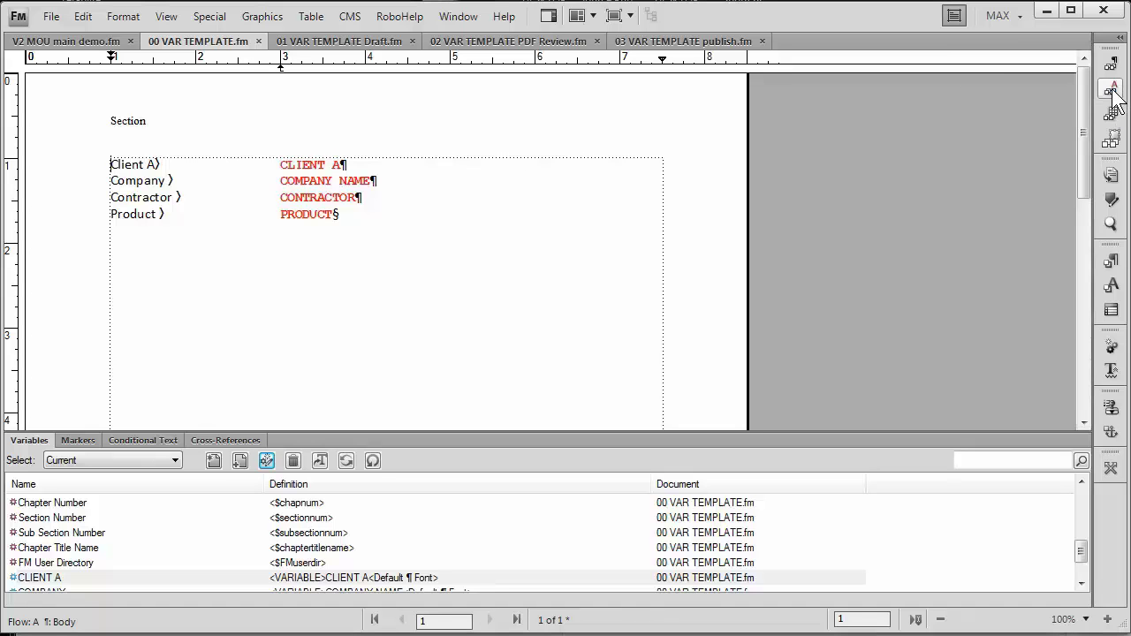
click(315, 169)
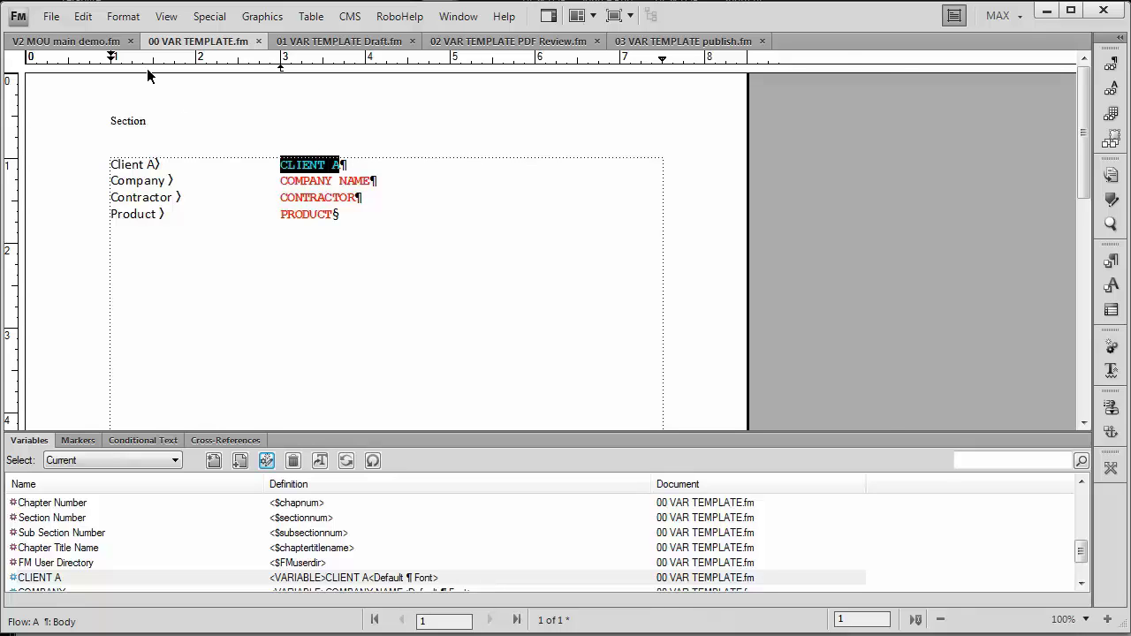
click(63, 41)
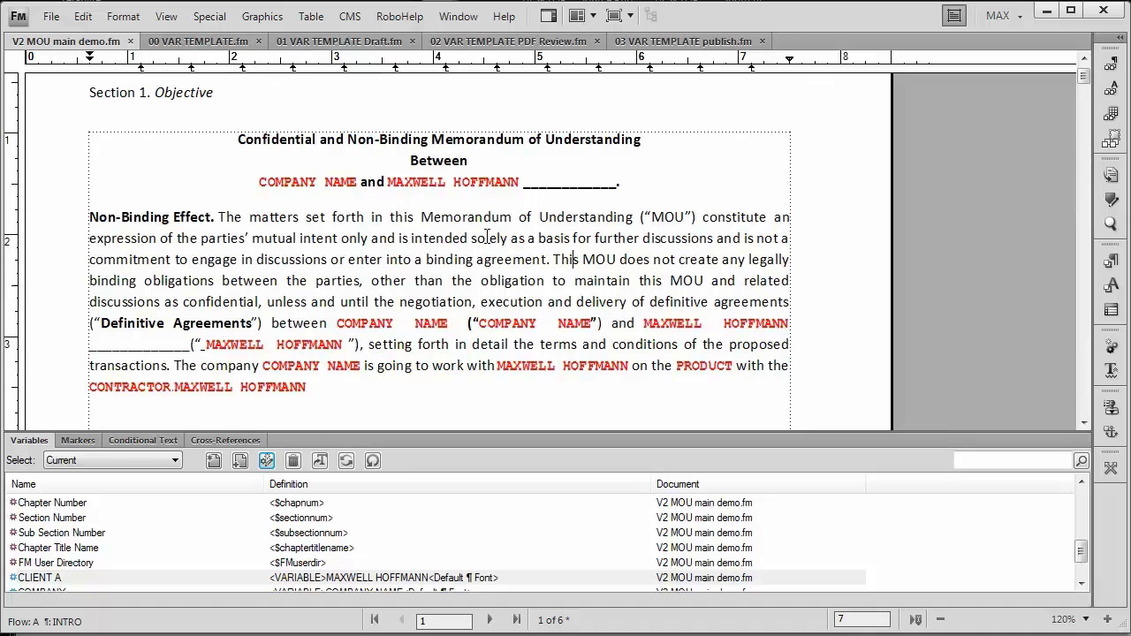
- Import character formats and variable definitions from 00 VAR TEMPLATE.fm so CLIENT A reads as a placeholder again
click(469, 183)
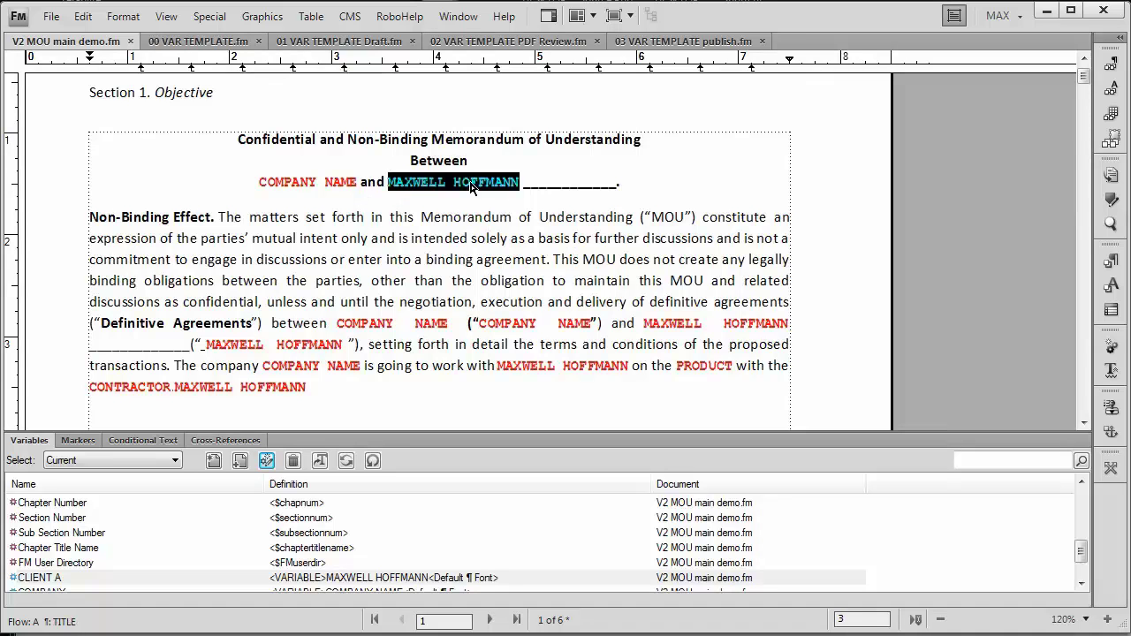
click(559, 367)
click(557, 281)
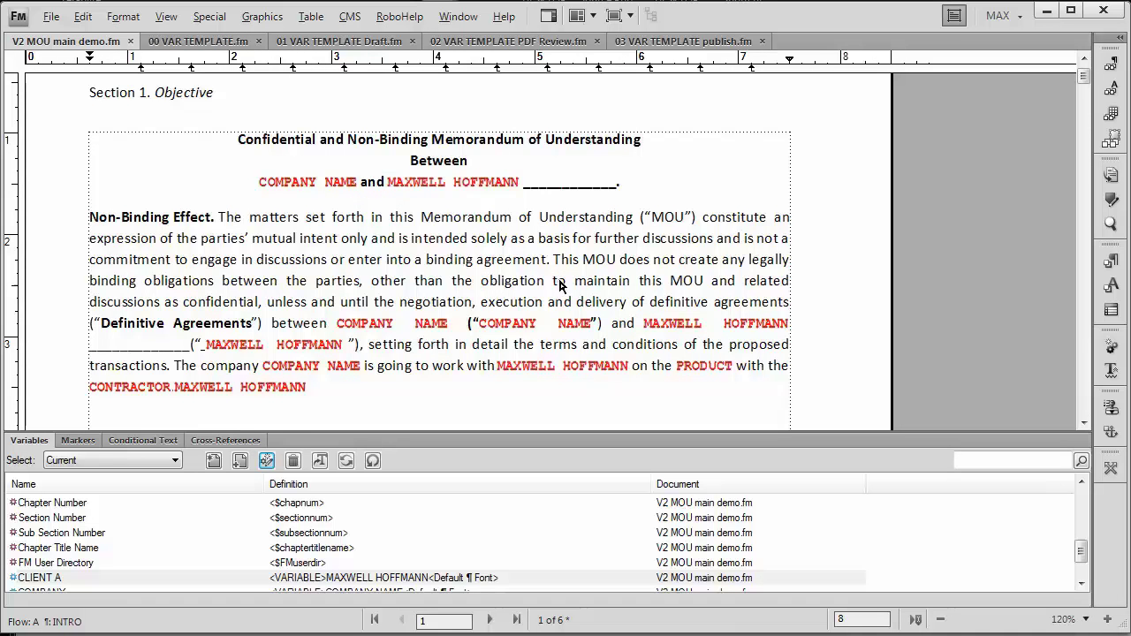
key(alt+f)
key(i)
key(o)
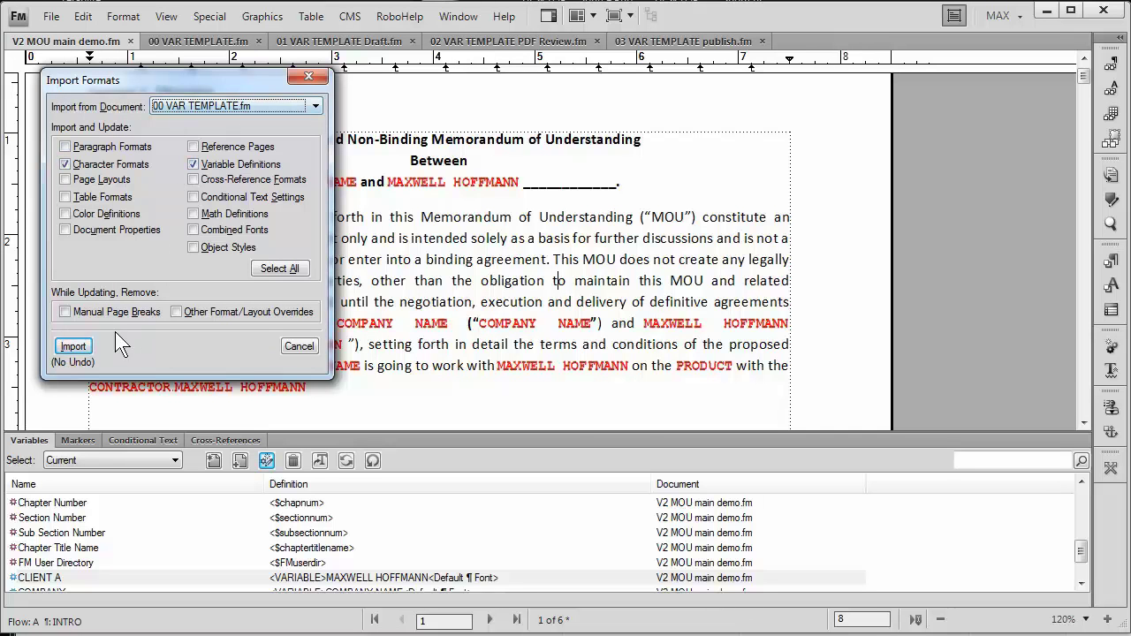
click(74, 348)
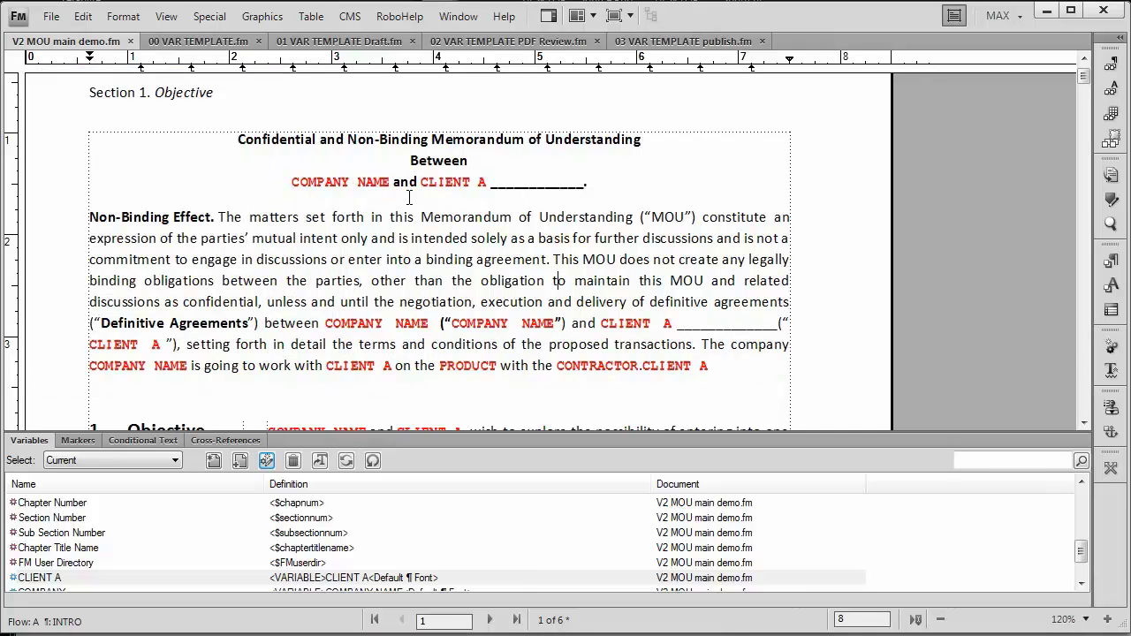
click(435, 191)
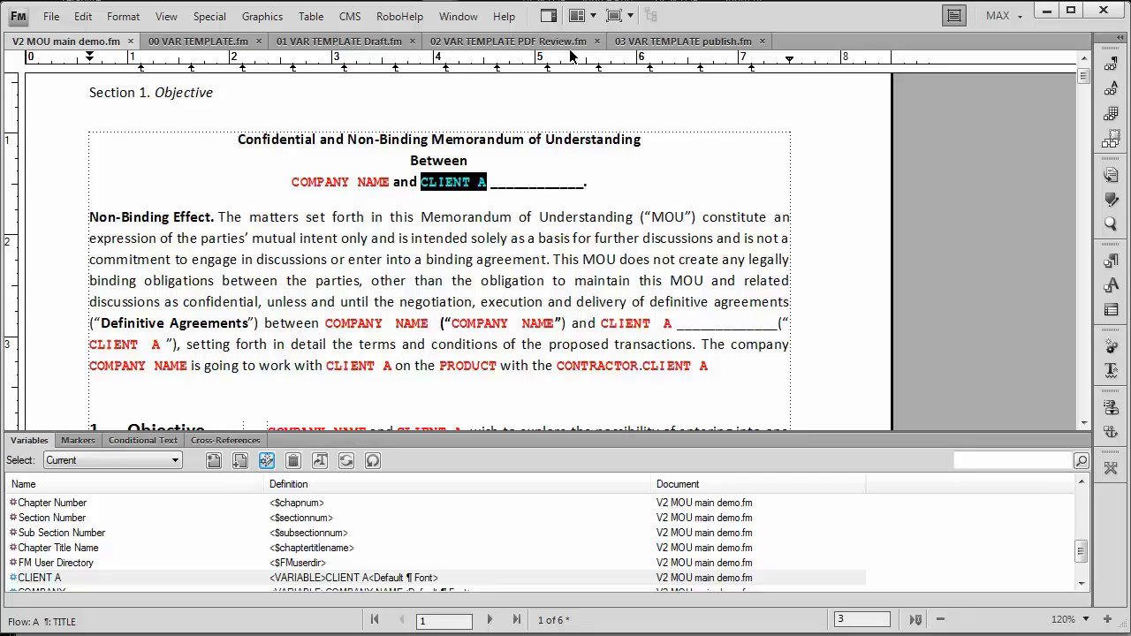
- Review the Elite Service Provider variable in 01 VAR TEMPLATE Draft.fm, then switch to 02 VAR TEMPLATE PDF Review.fm
click(378, 42)
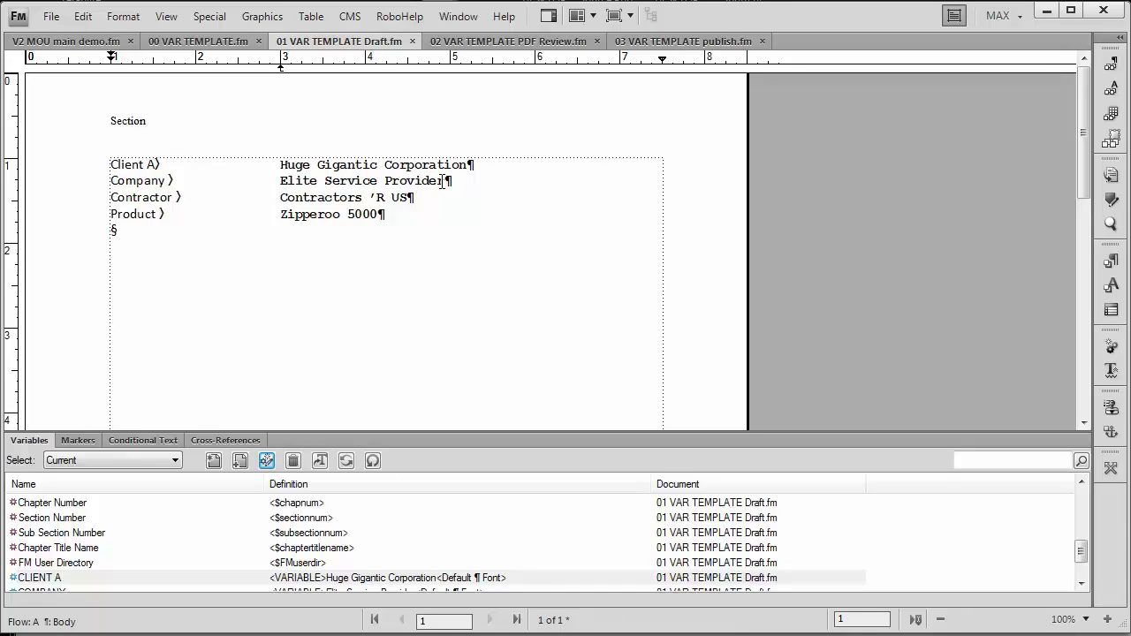
click(388, 181)
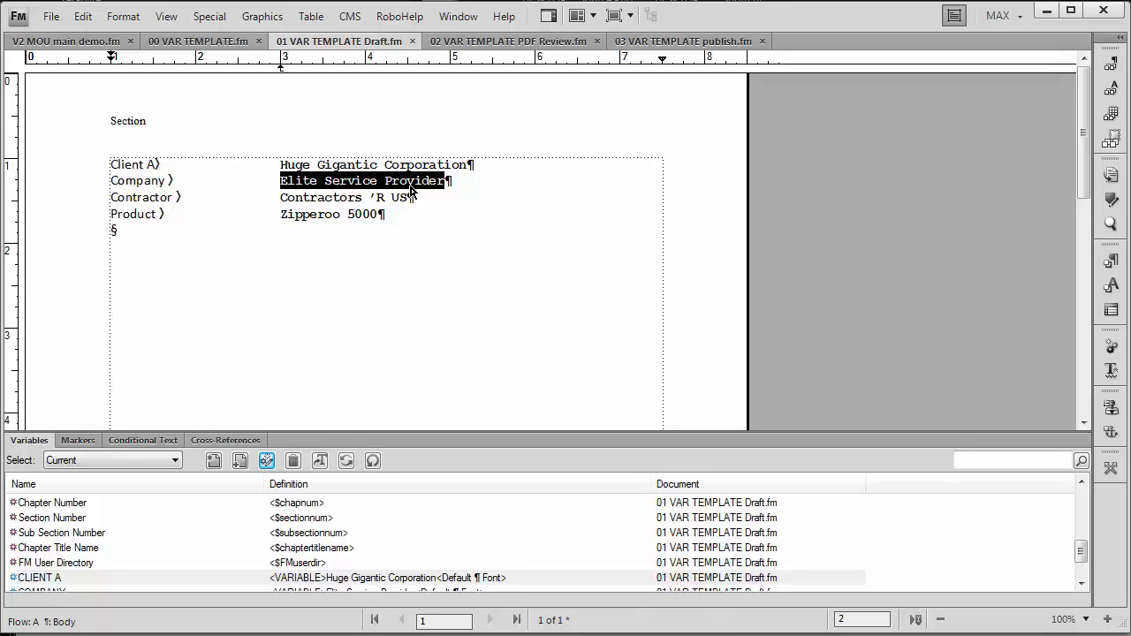
click(549, 48)
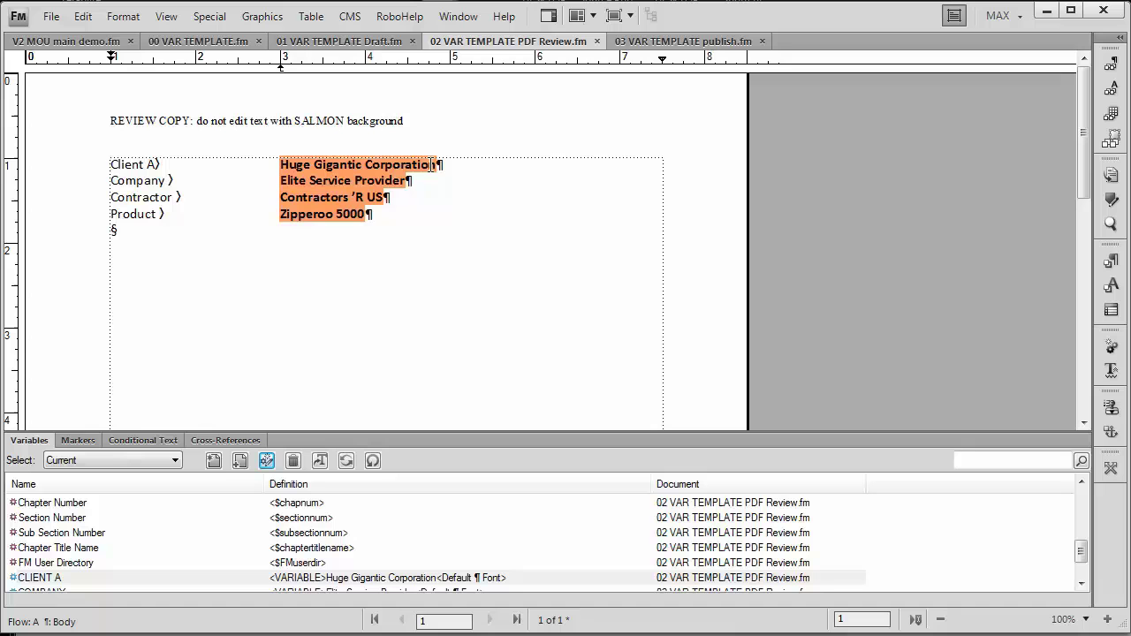
- Inspect the salmon background on the Huge Gigantic Corporation variable in the Character Designer, then collapse it
click(432, 166)
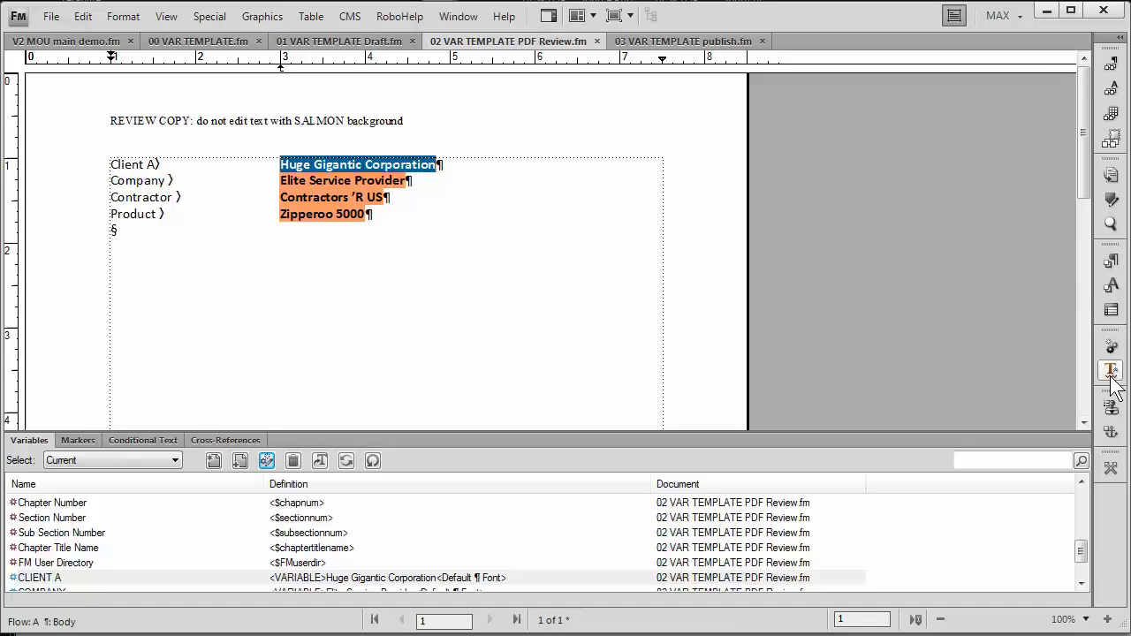
click(1110, 286)
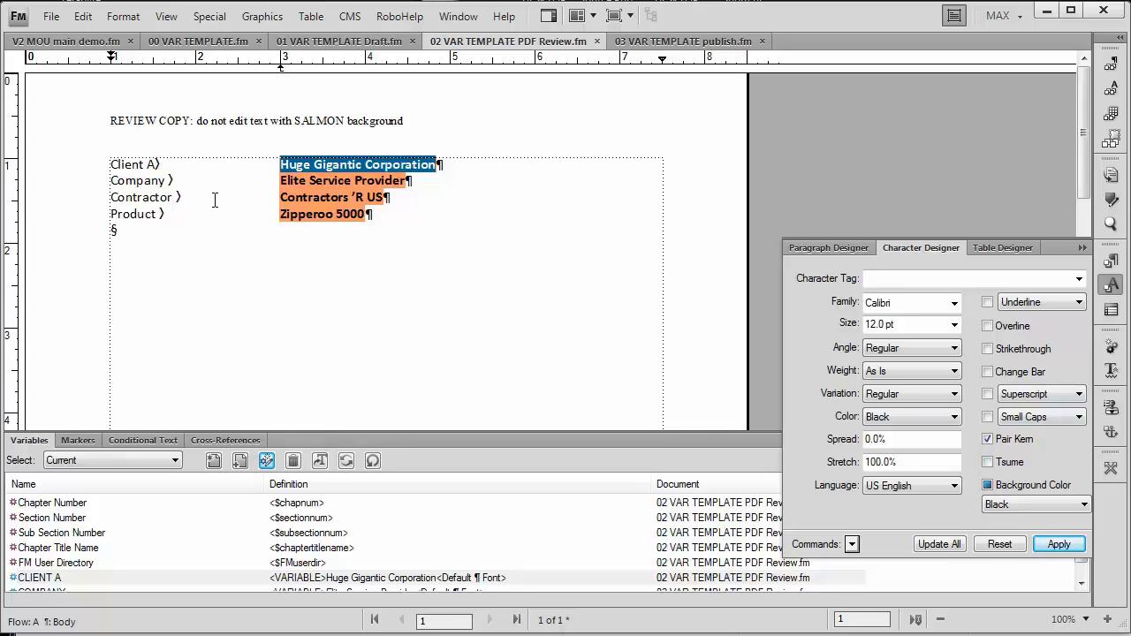
double_click(135, 166)
click(1045, 505)
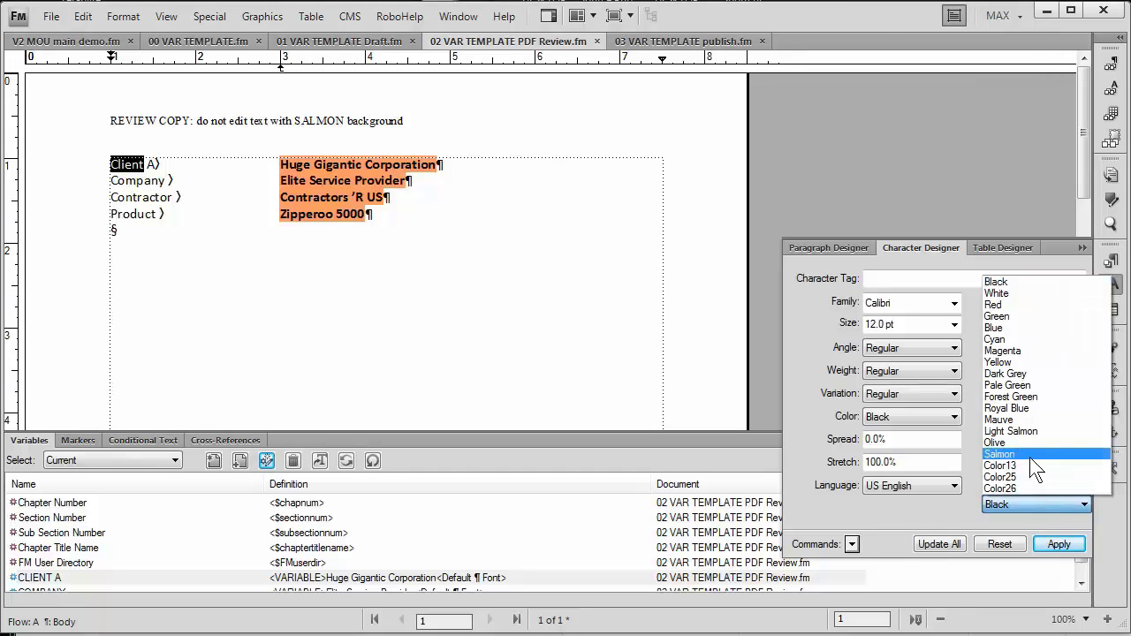
click(1080, 251)
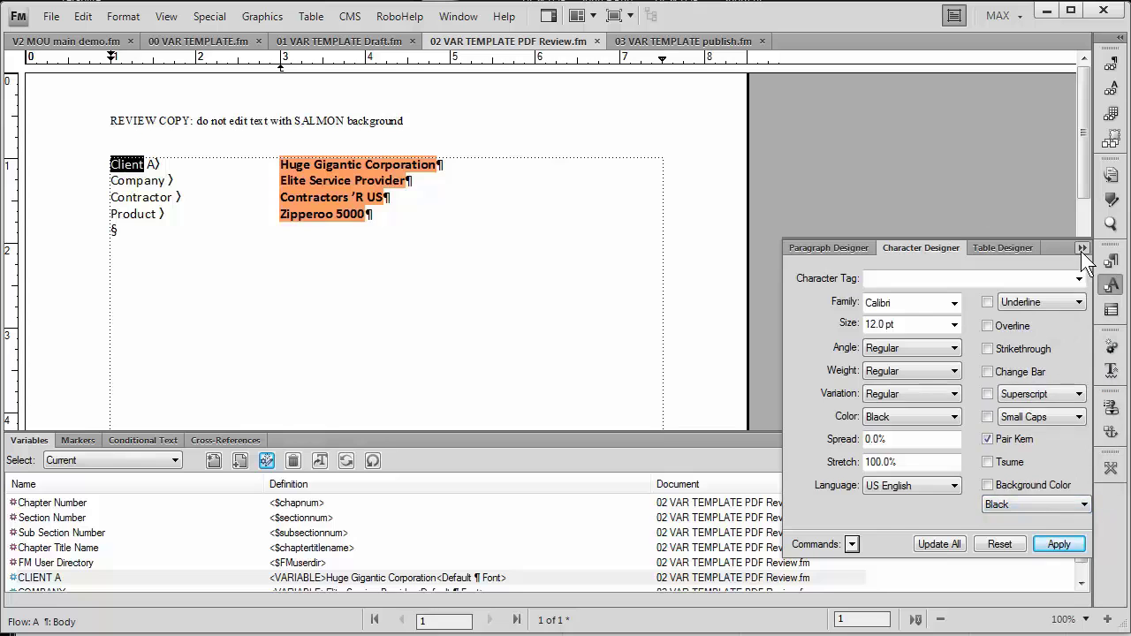
click(1080, 248)
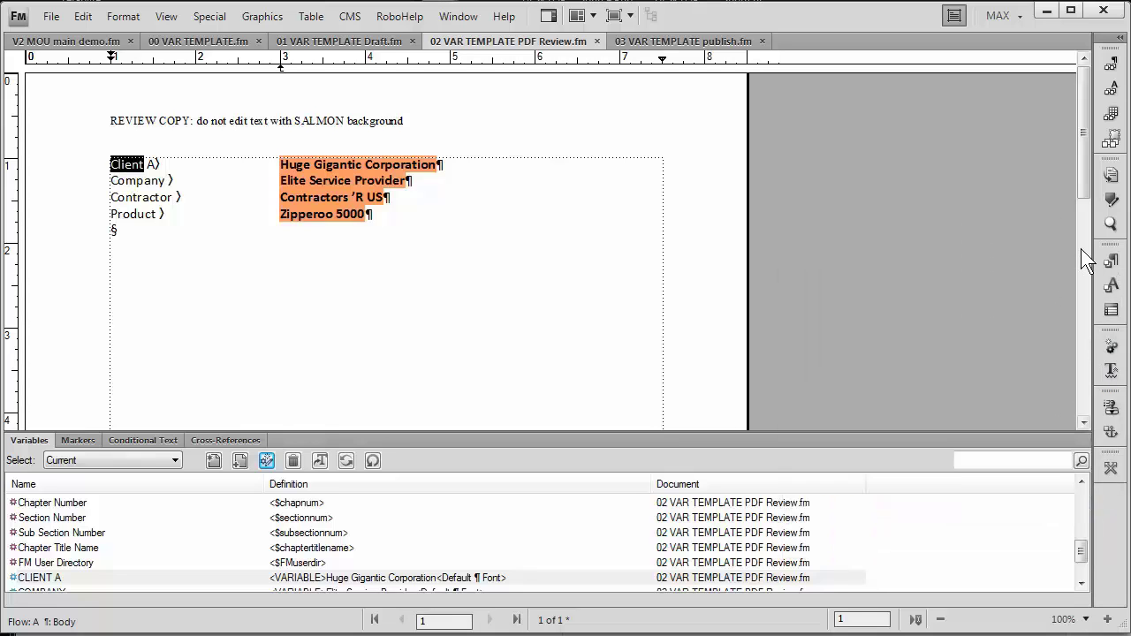
- Look over the publish and Draft templates, then return to V2 MOU main demo.fm with the Variables pod hidden
click(681, 40)
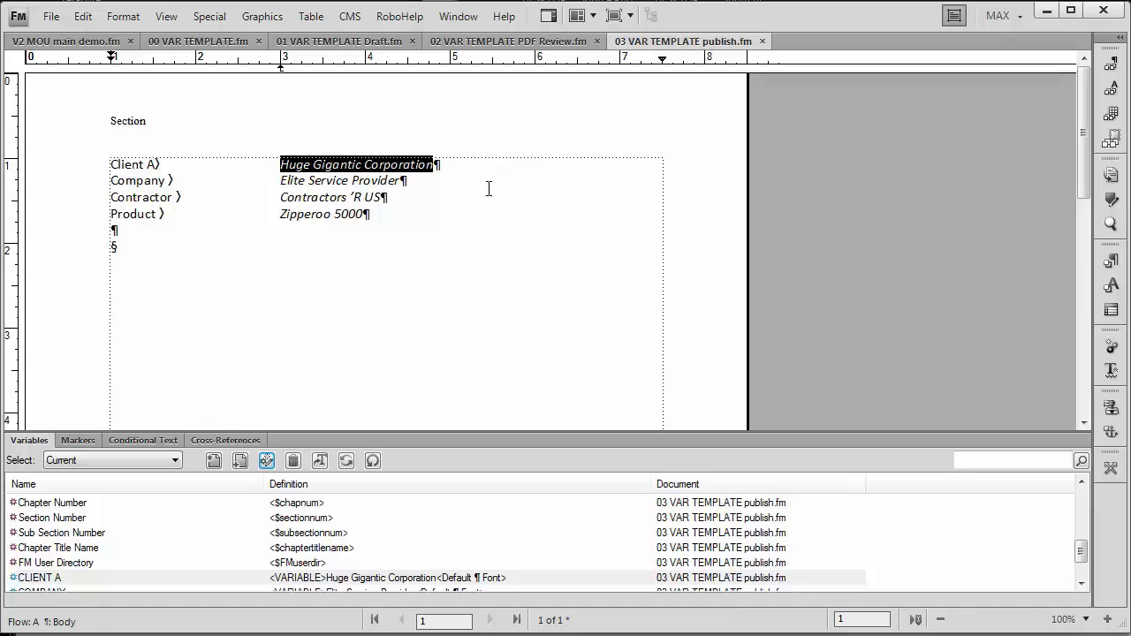
click(434, 216)
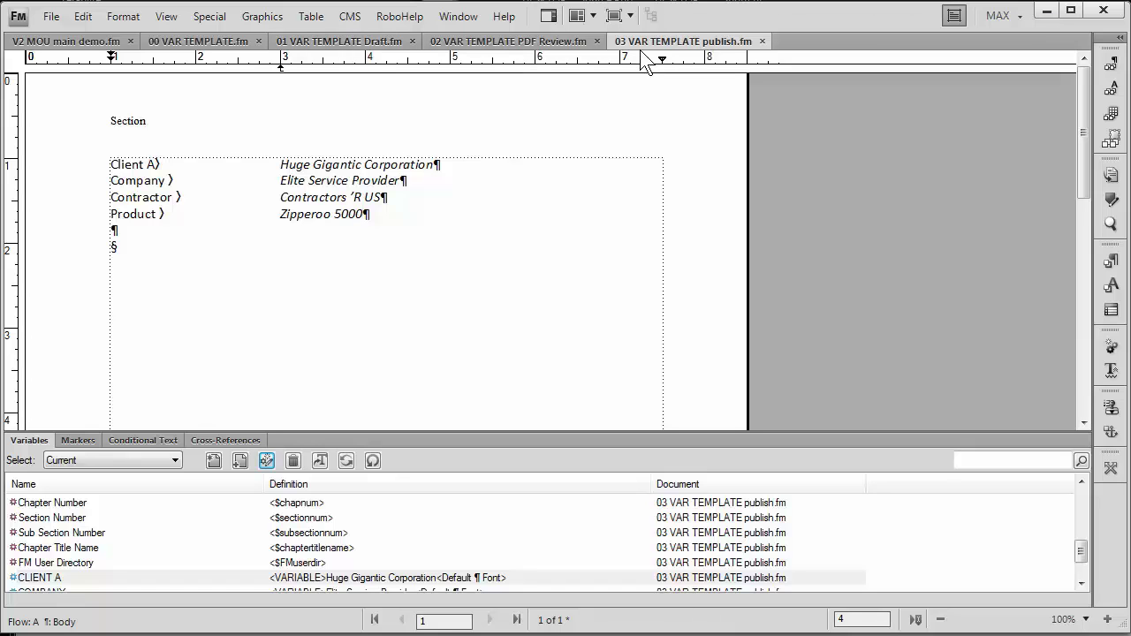
click(94, 44)
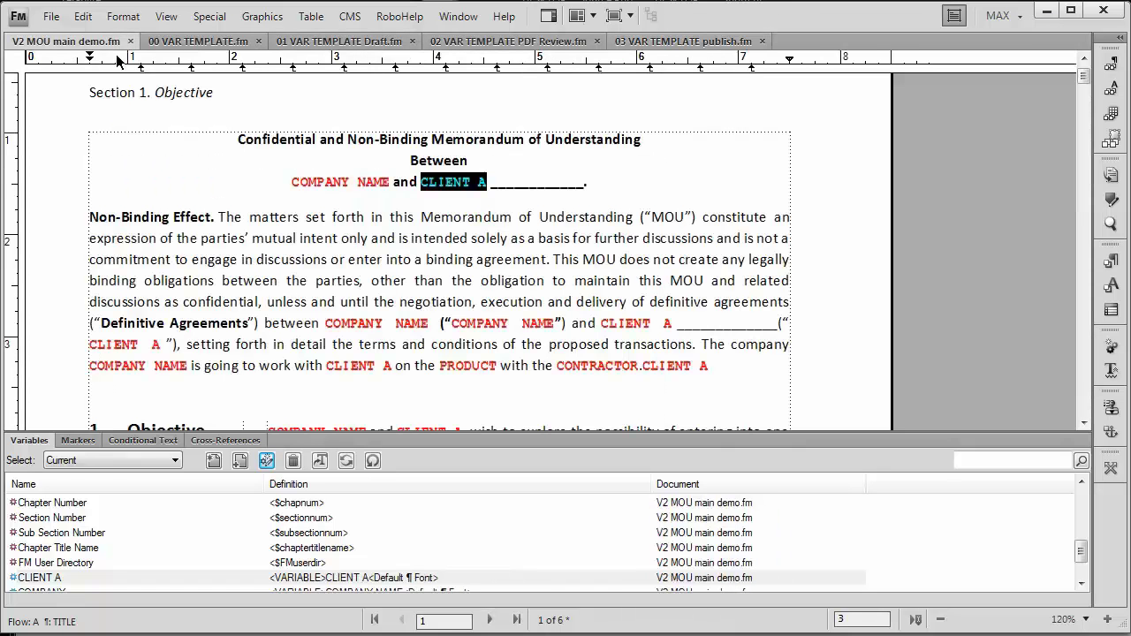
click(30, 441)
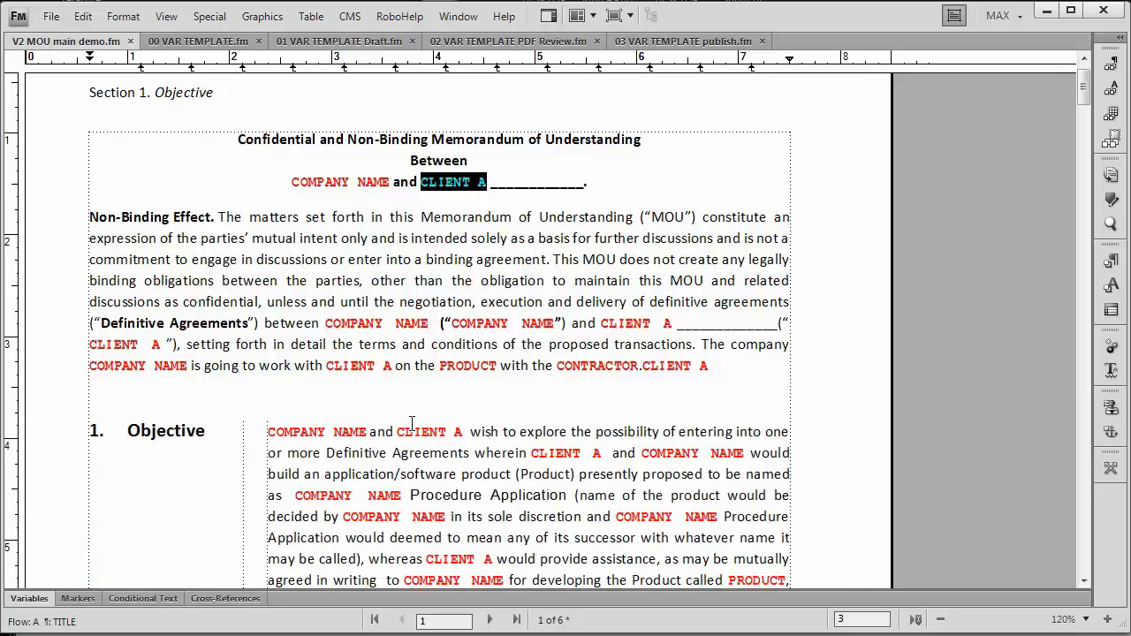
click(815, 362)
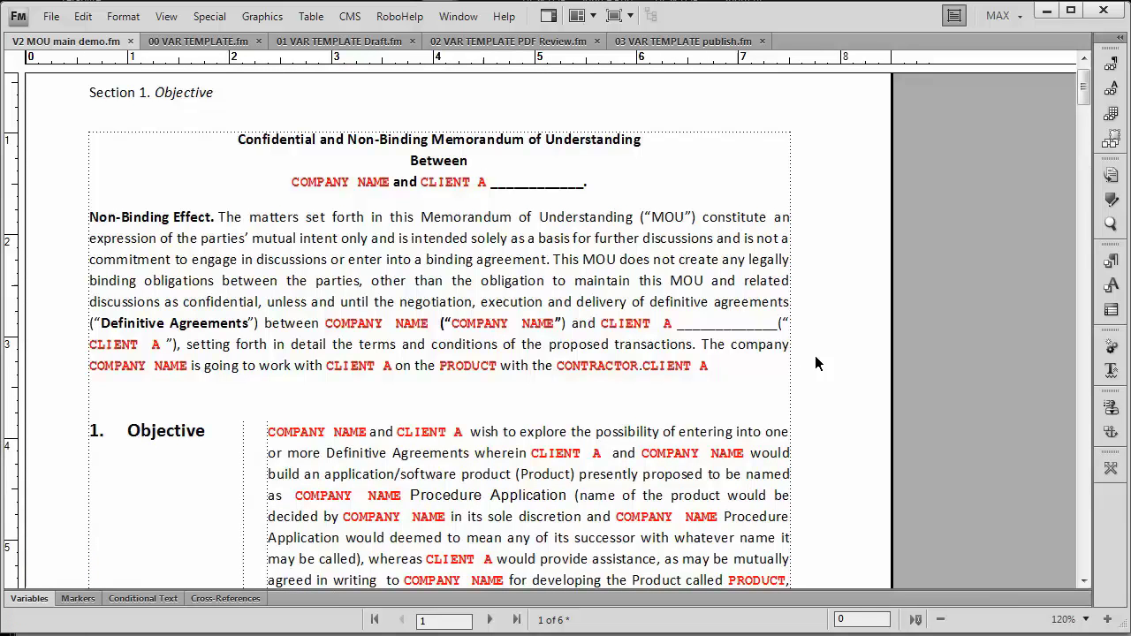
click(326, 39)
click(86, 40)
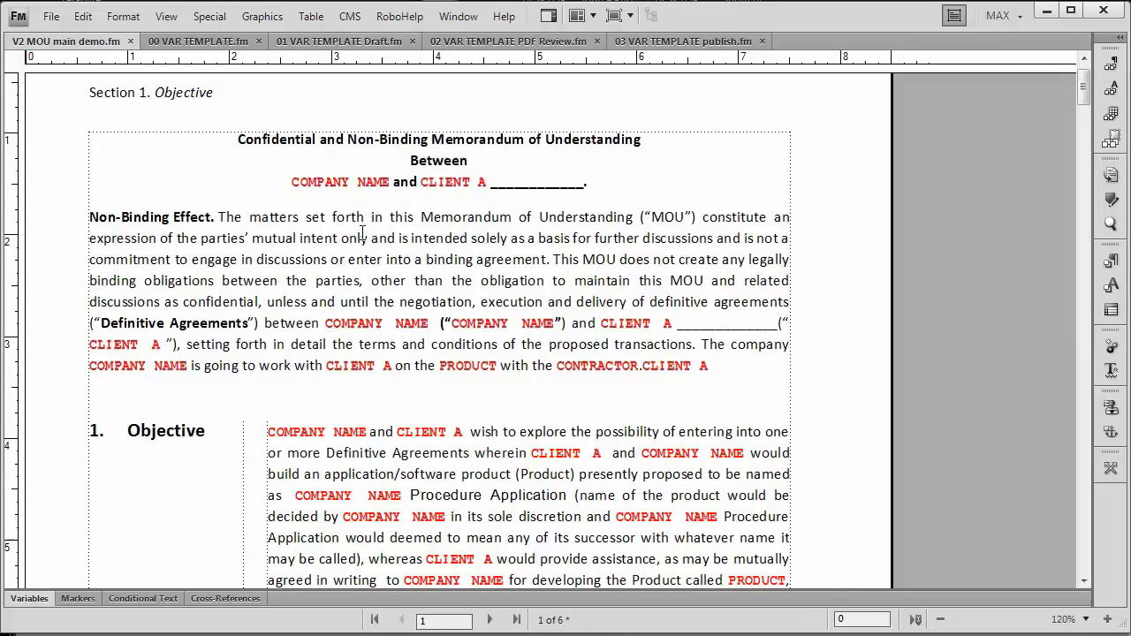
- Bring up the Import Formats dialog for the MOU from the File menu
key(alt+f)
key(i)
key(o)
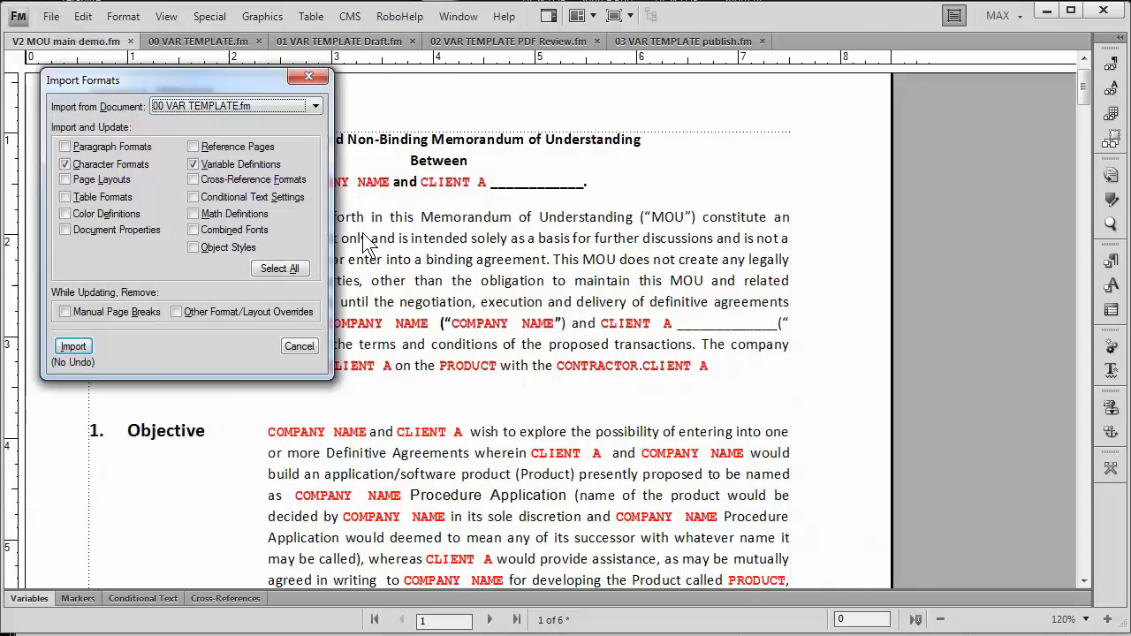
- Import only Character Formats and Variable Definitions from 01 VAR TEMPLATE Draft.fm
click(238, 102)
click(233, 144)
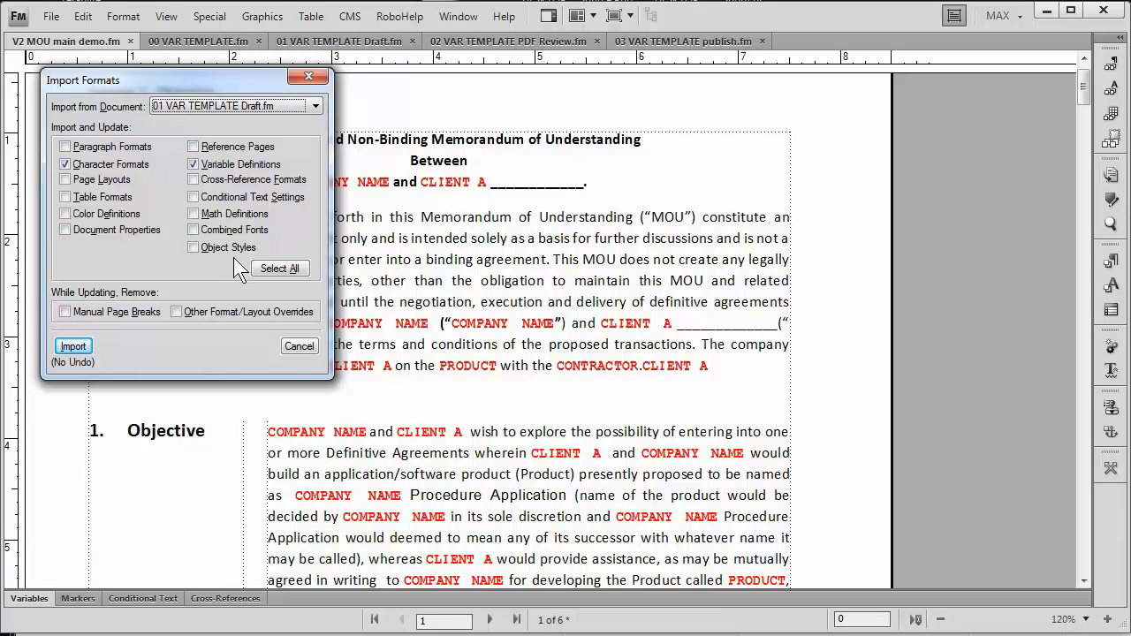
click(262, 269)
click(262, 269)
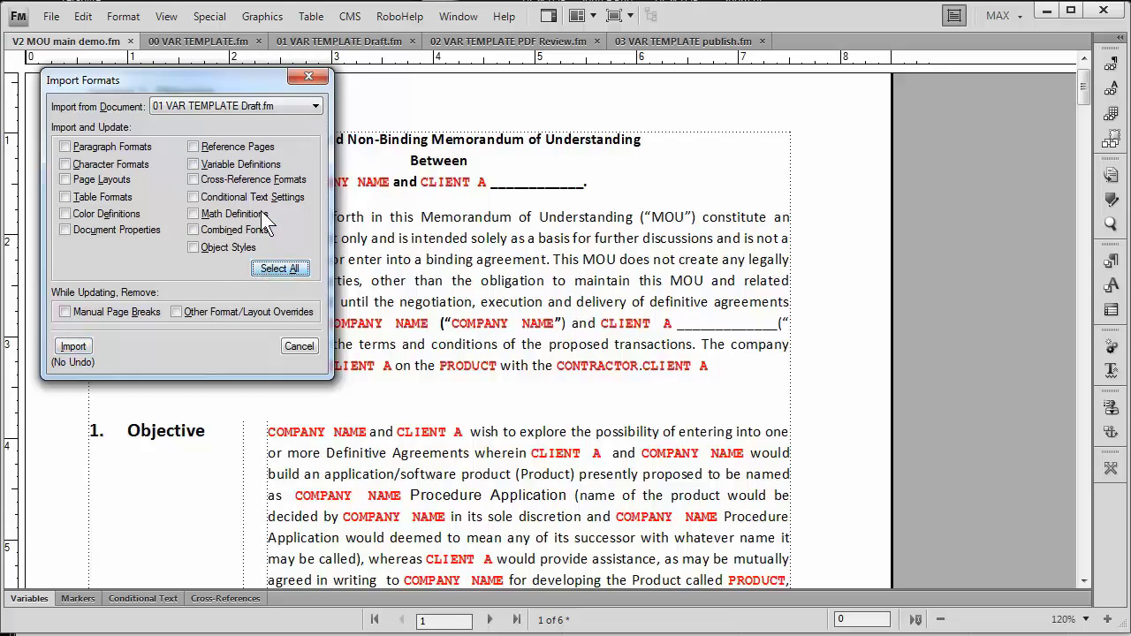
click(64, 165)
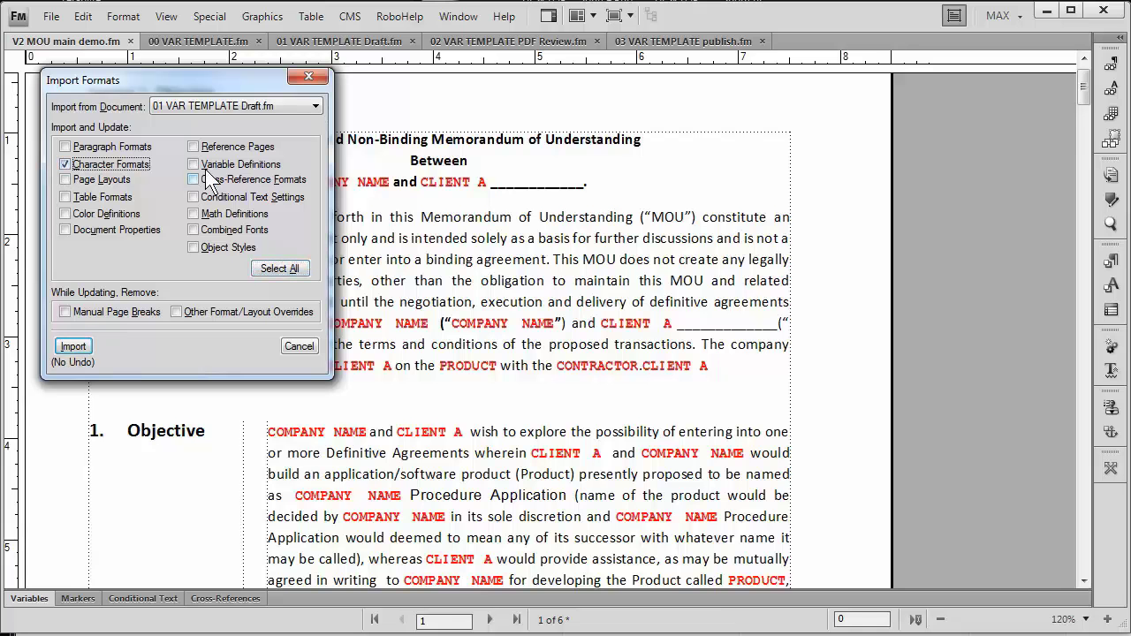
click(194, 164)
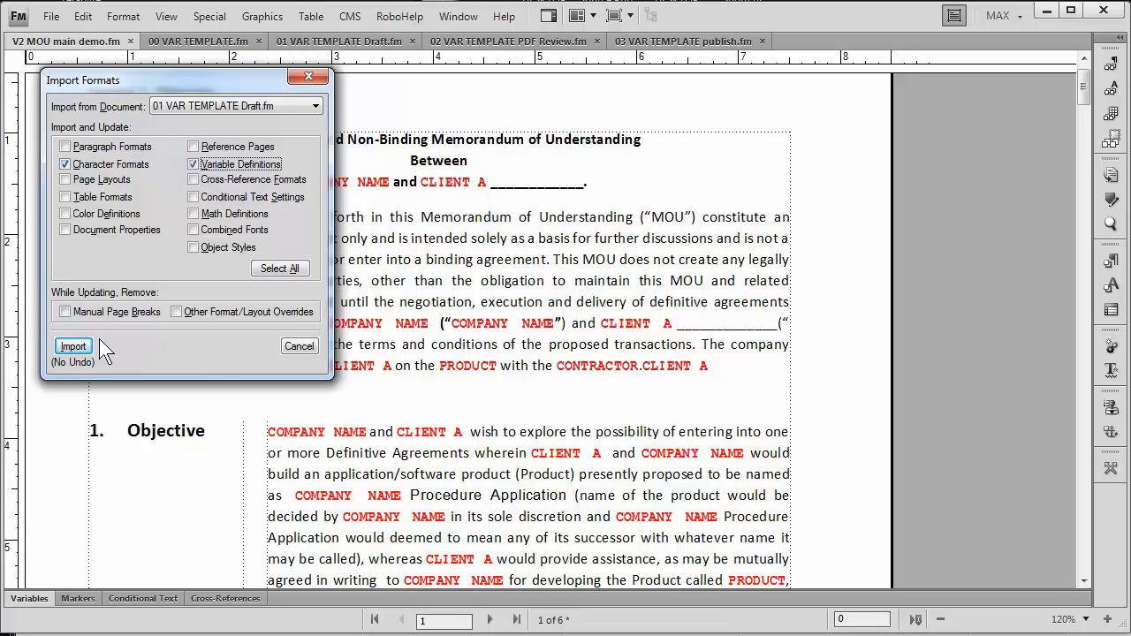
click(73, 347)
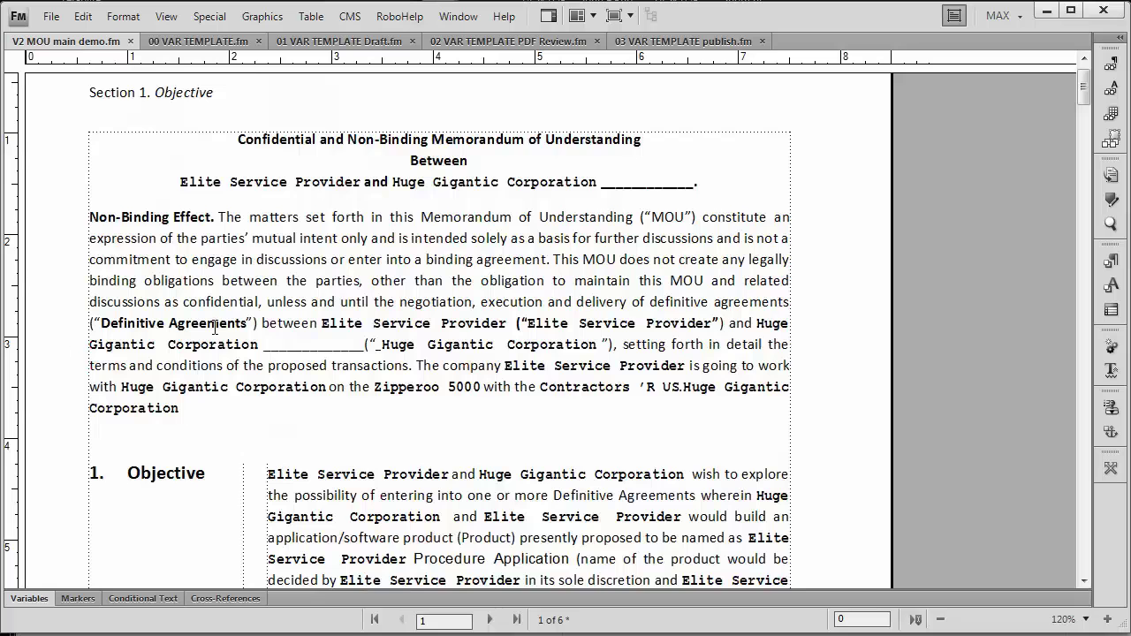
- Check the imported Zipperoo 5000, Elite Service Provider and Huge Gigantic Corporation variables in the text
scroll(763, 437, down, 3)
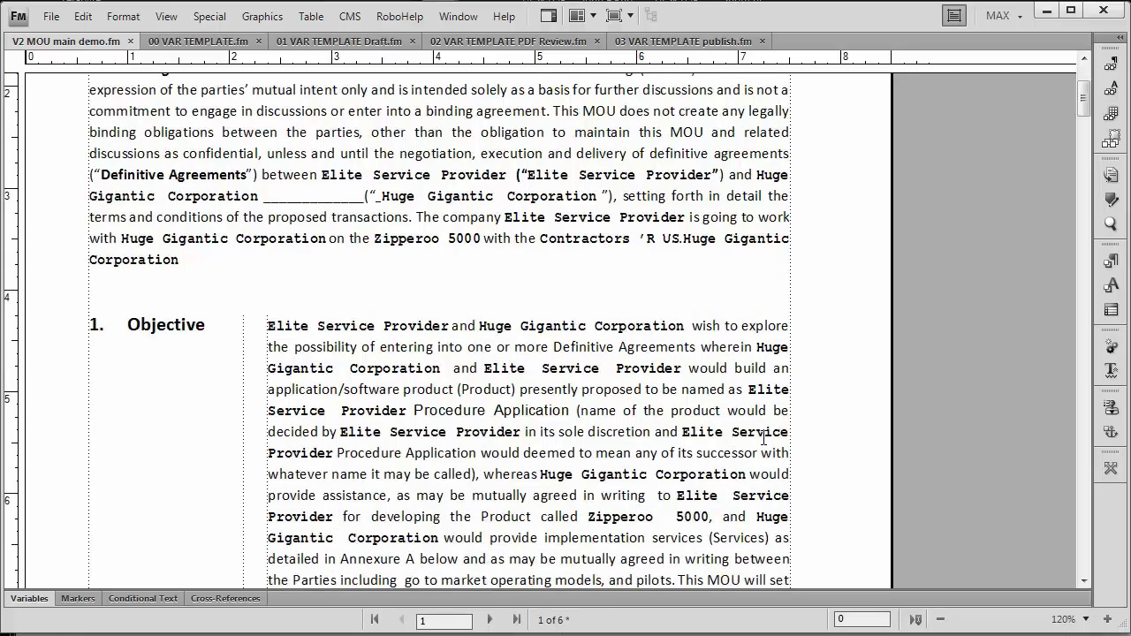
click(678, 521)
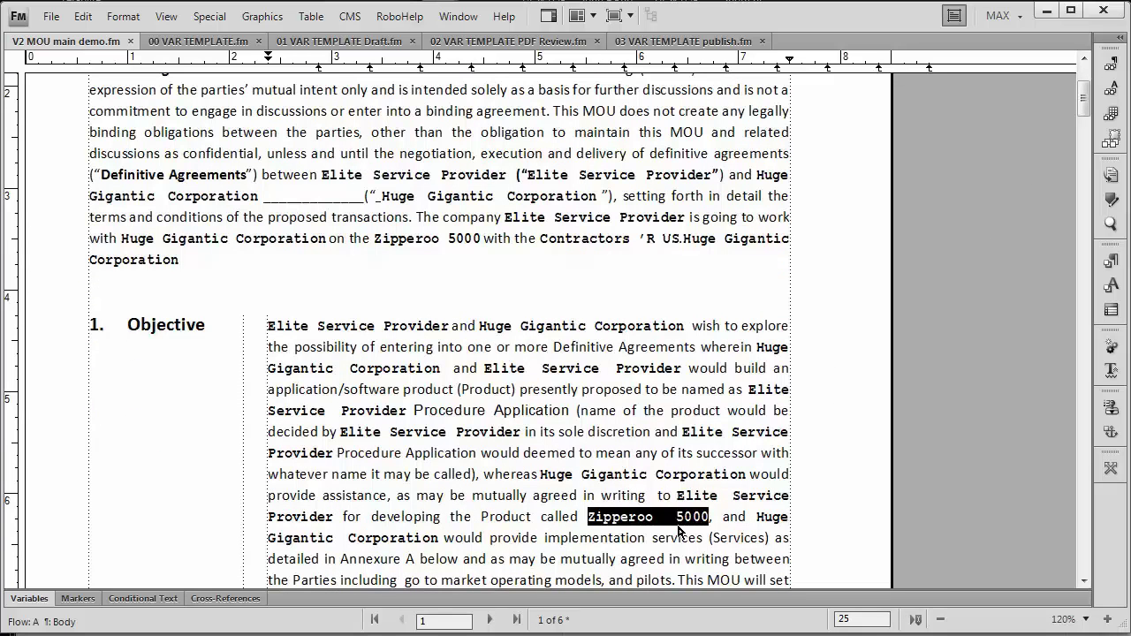
click(716, 495)
click(614, 475)
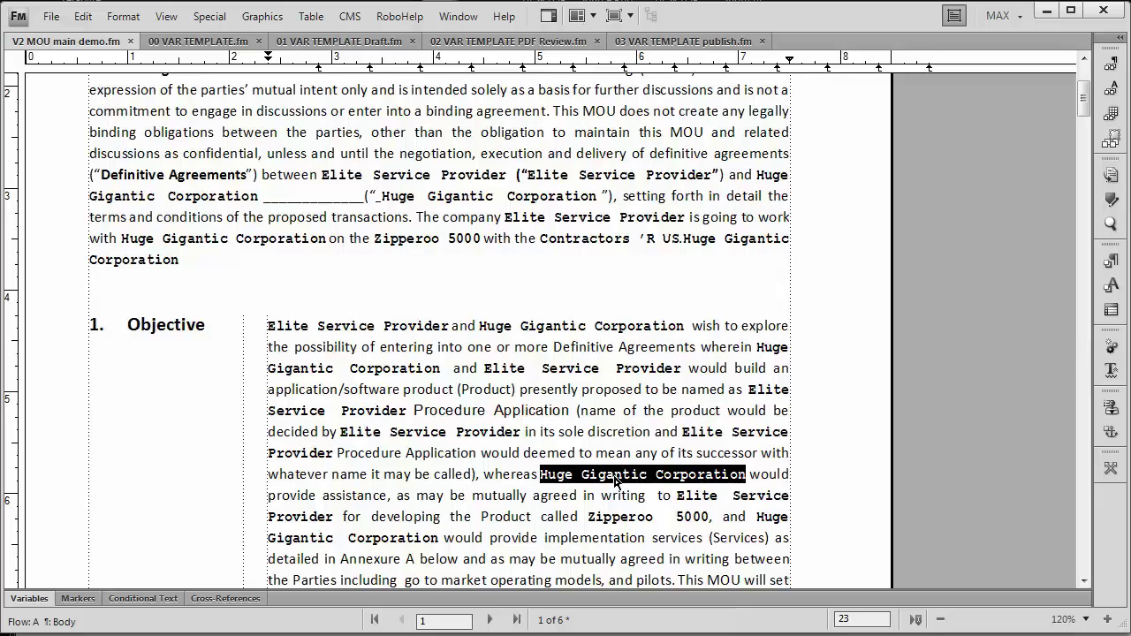
scroll(616, 482, up, 4)
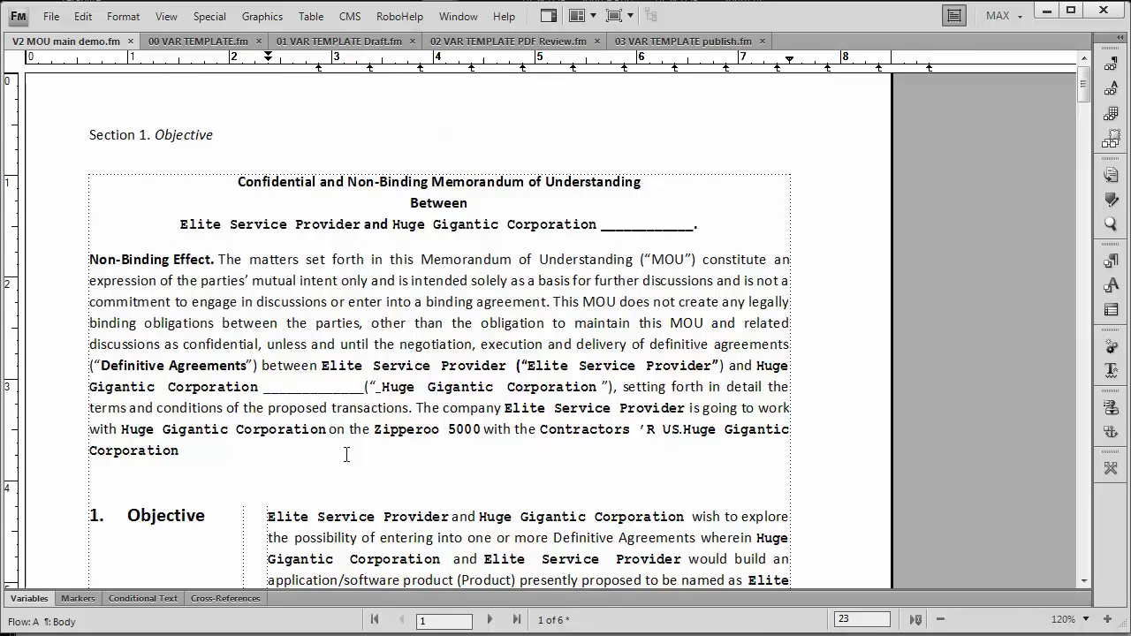
- Add a period after Corporation and reopen the variables list at the end of the next paragraph
click(344, 457)
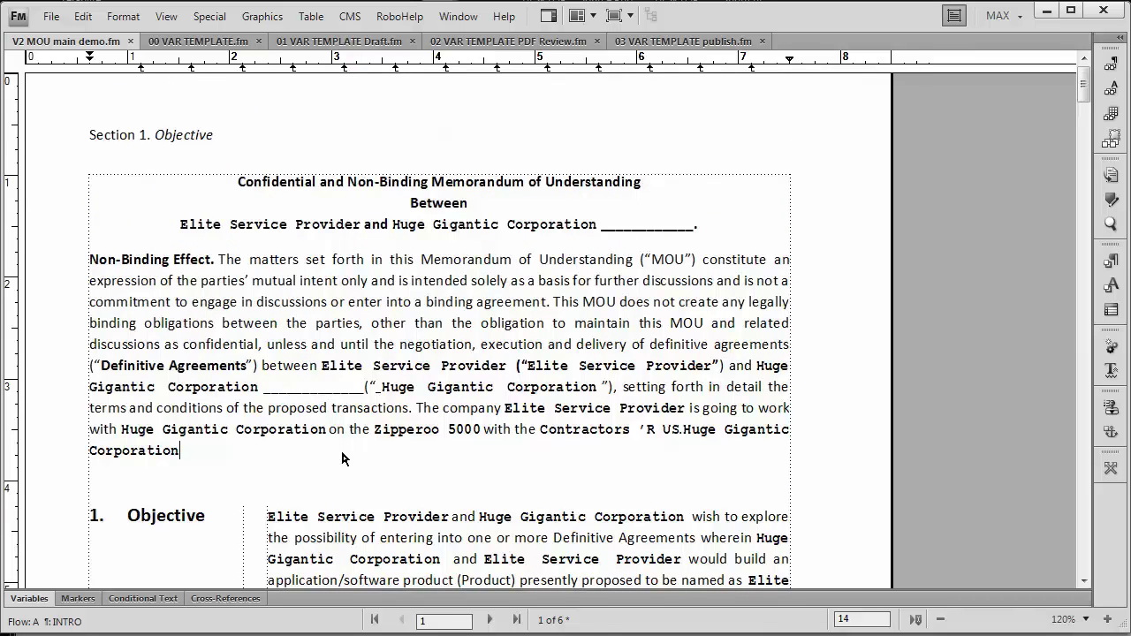
text(.)
click(35, 599)
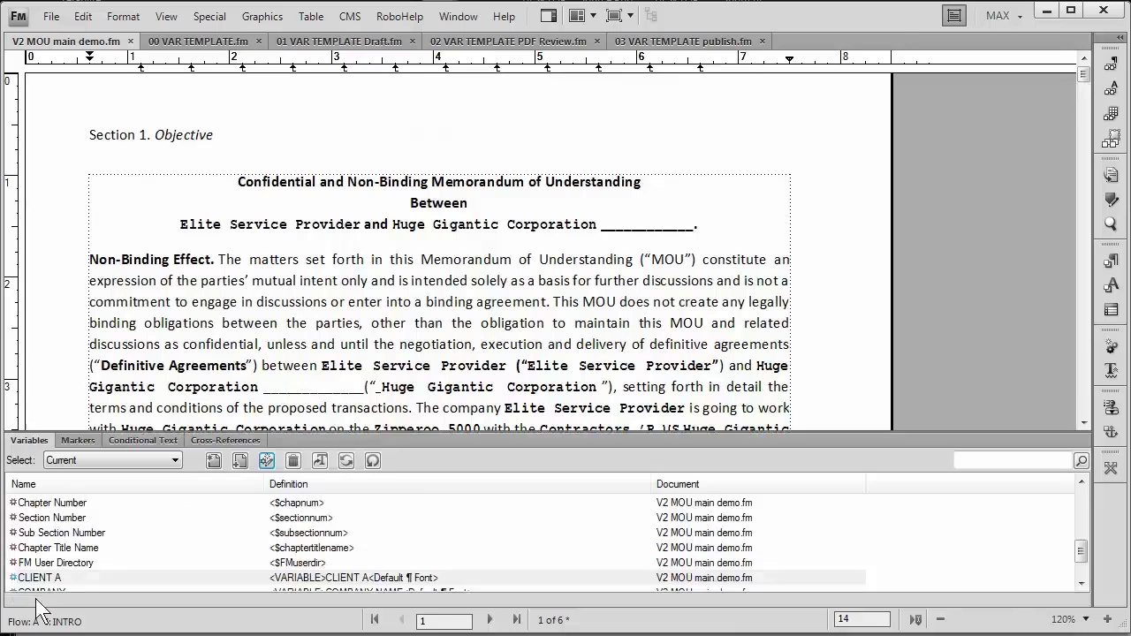
click(224, 344)
scroll(236, 342, down, 1)
click(236, 398)
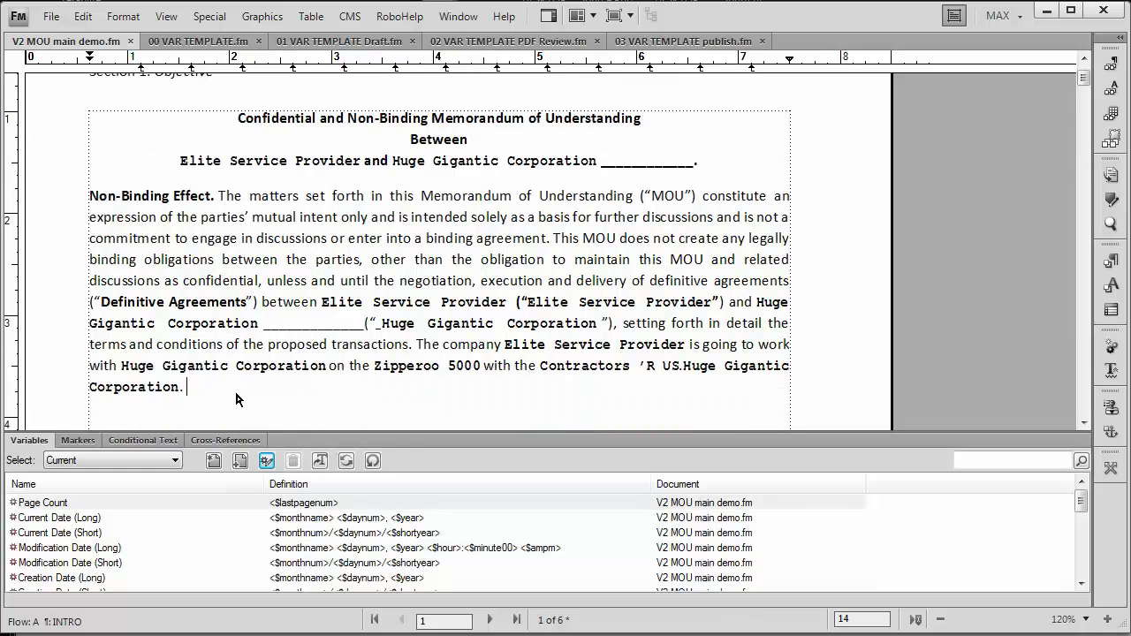
- Append 'We are assured of the stability of' followed by the COMPANY variable and a period
text(We are assured)
key(BackSpace)
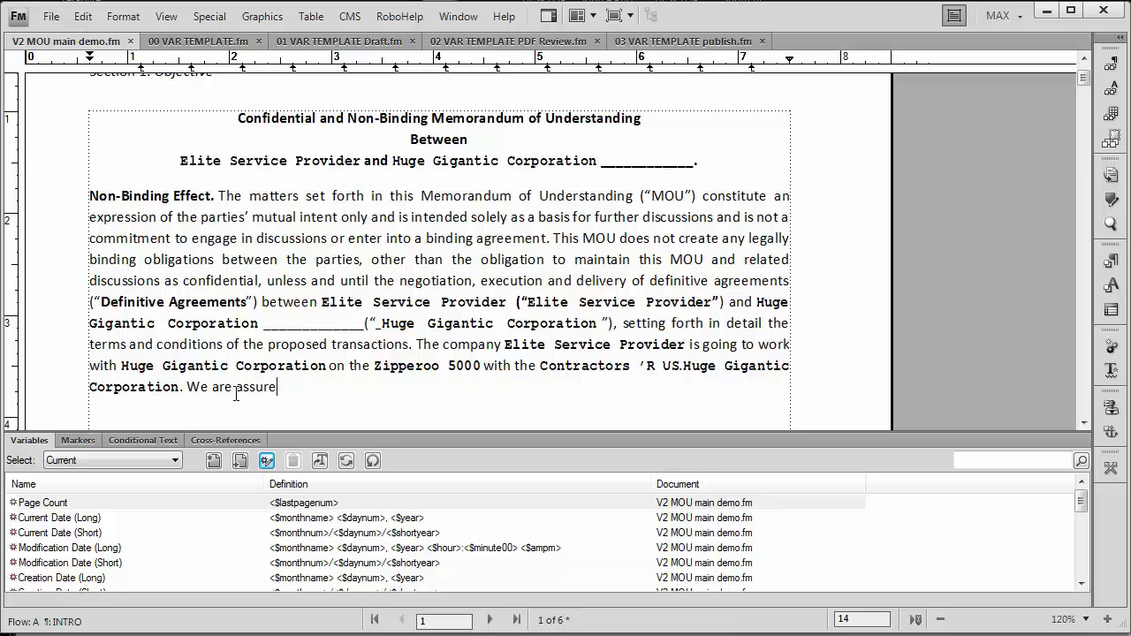
text(red of the stability of)
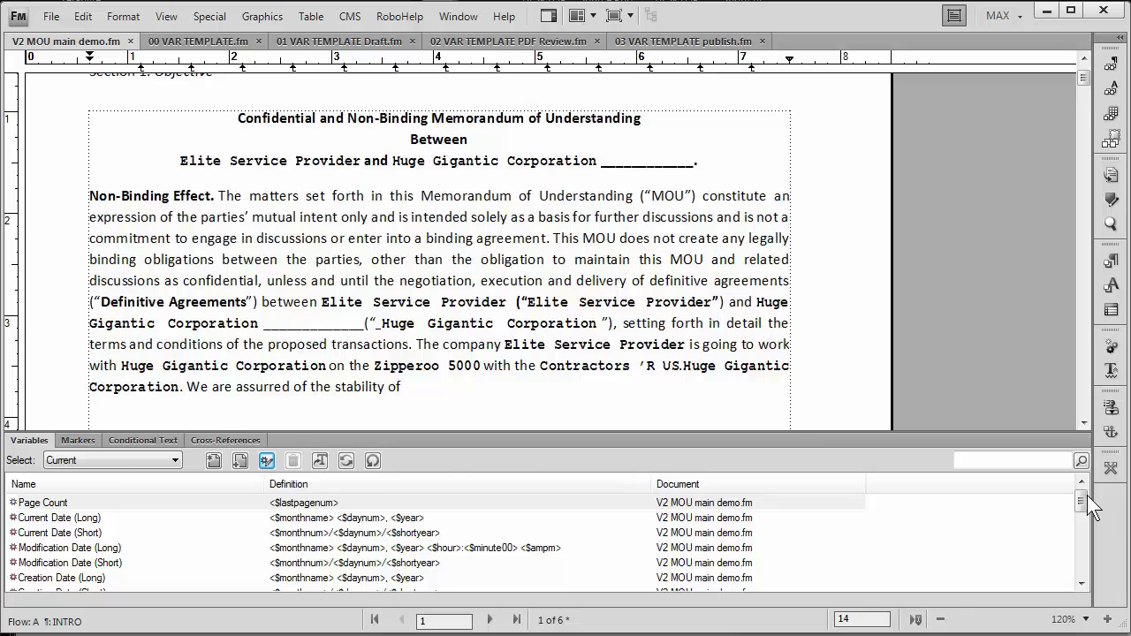
scroll(1082, 575, down, 6)
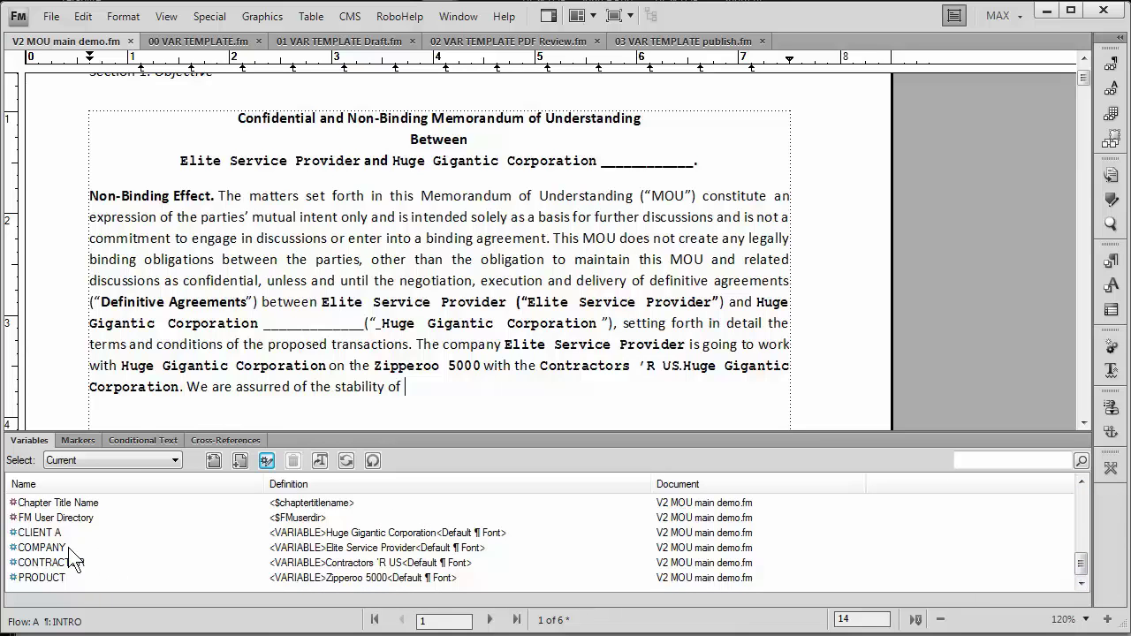
click(80, 548)
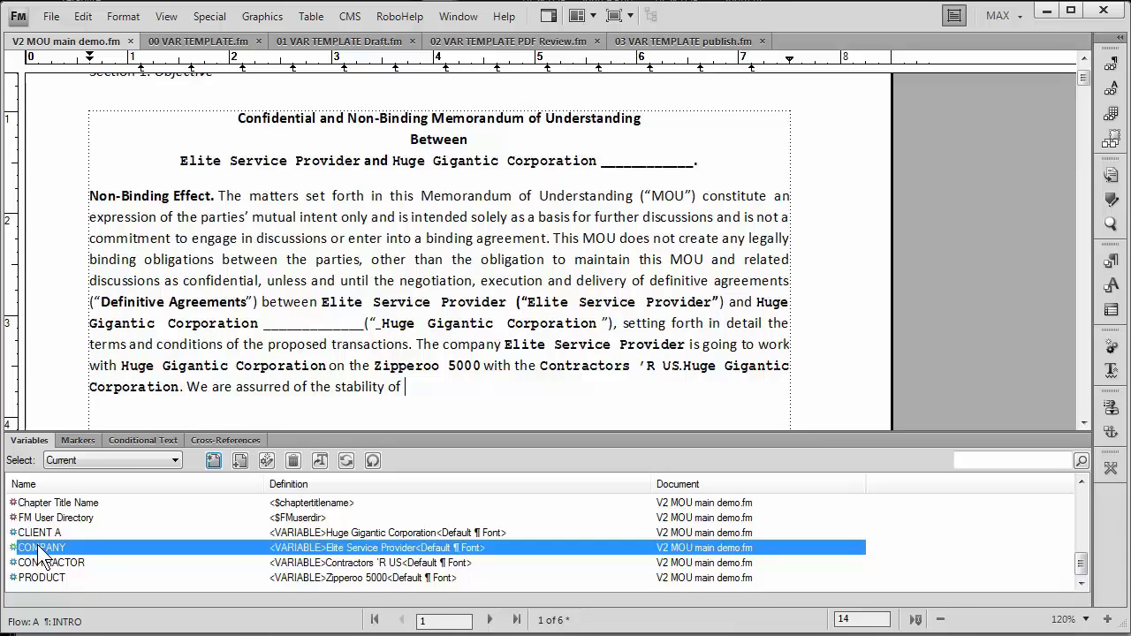
double_click(40, 548)
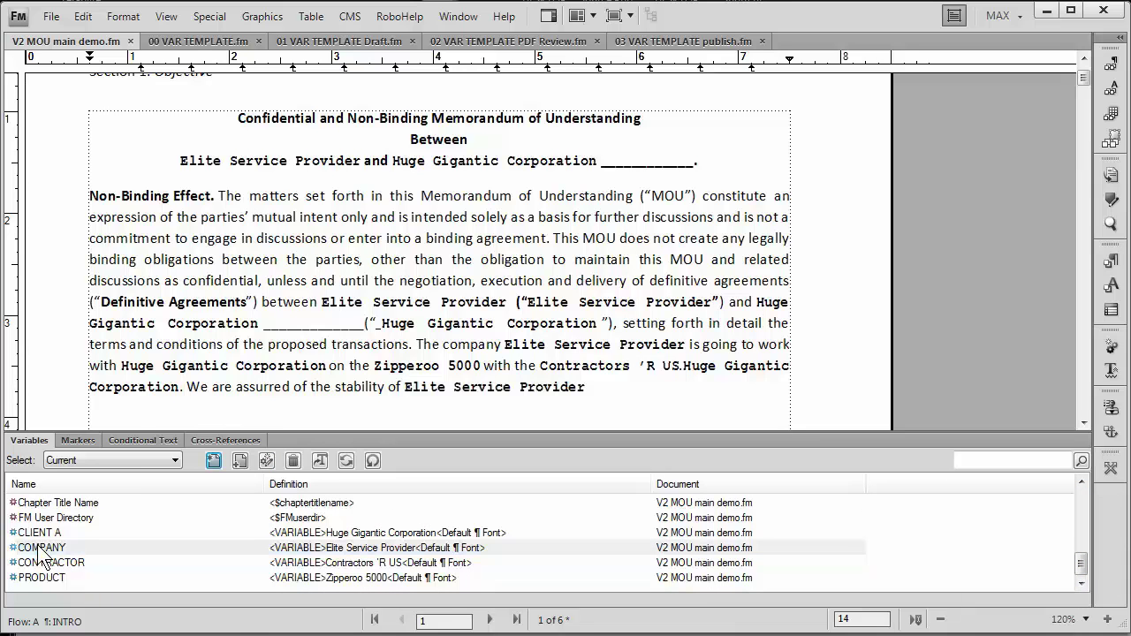
double_click(35, 440)
text(.)
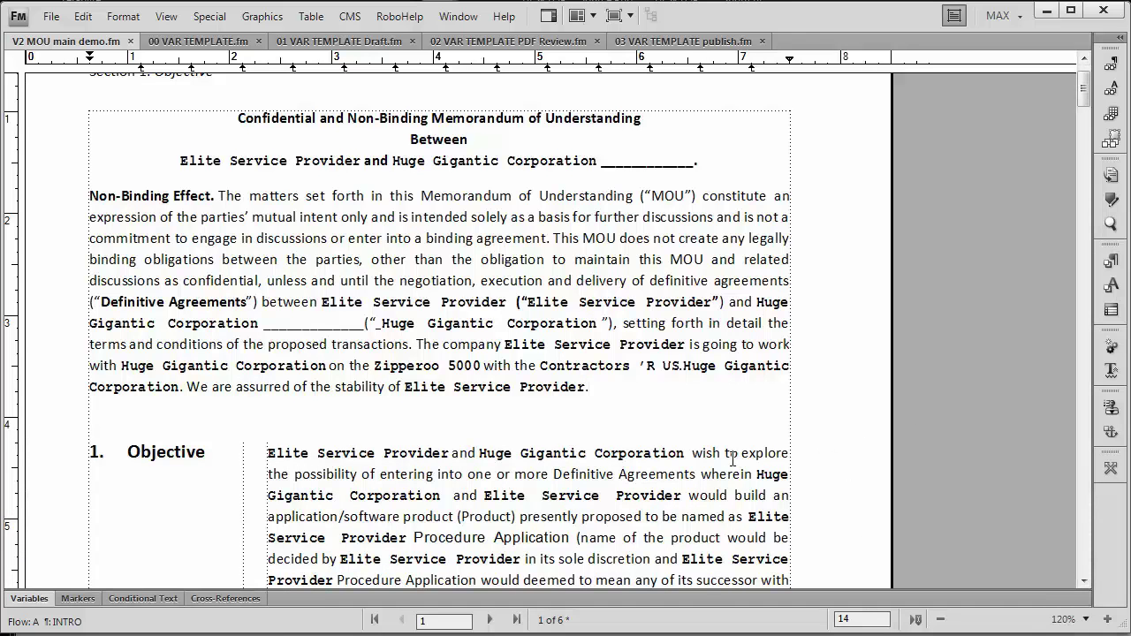
click(654, 455)
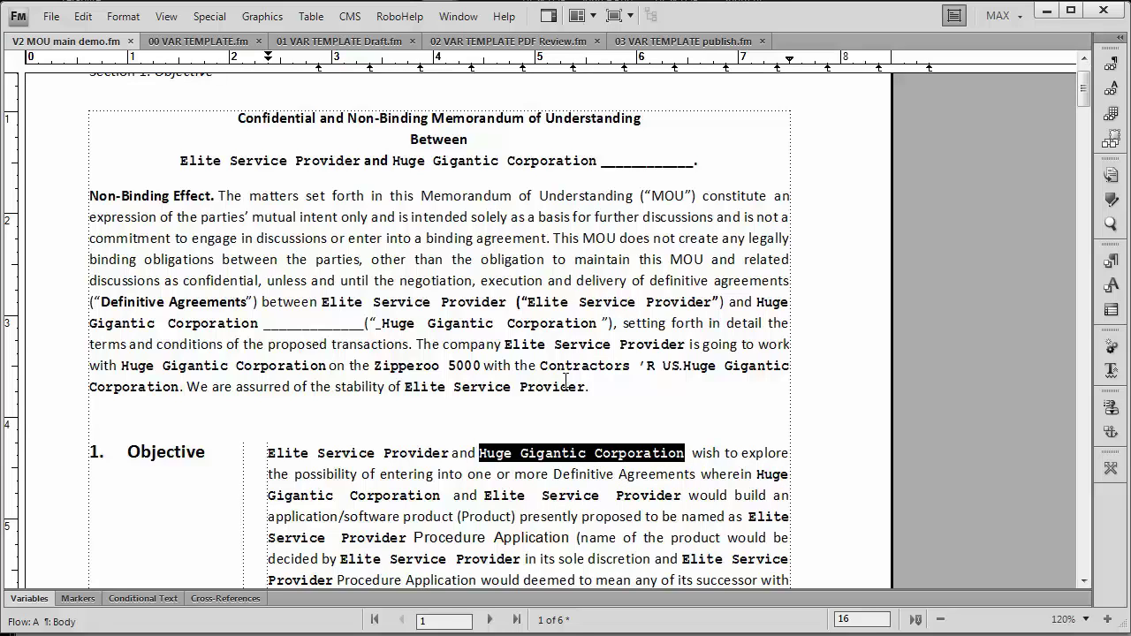
click(521, 198)
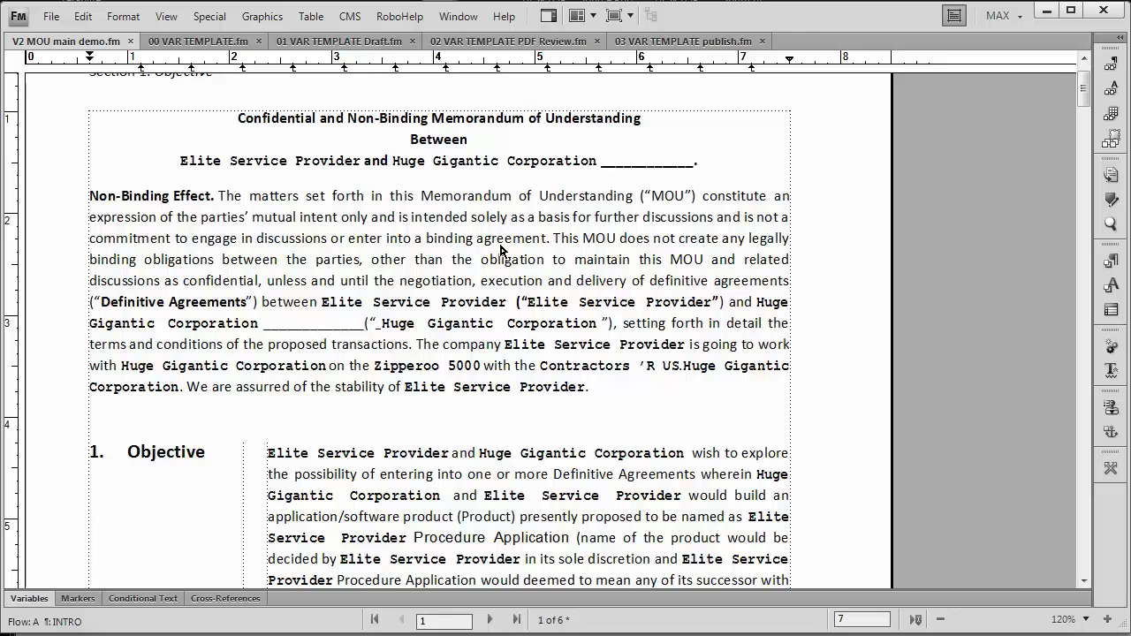
- Import formats and variables from 02 VAR TEMPLATE PDF Review.fm into the MOU document
key(alt+f)
key(i)
key(o)
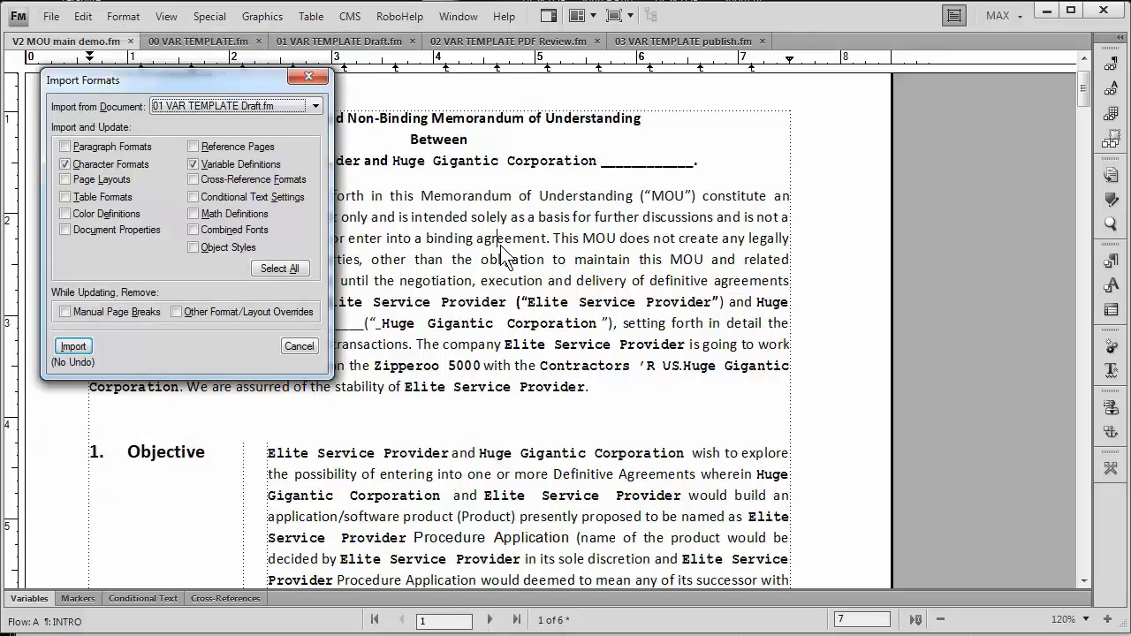
click(258, 108)
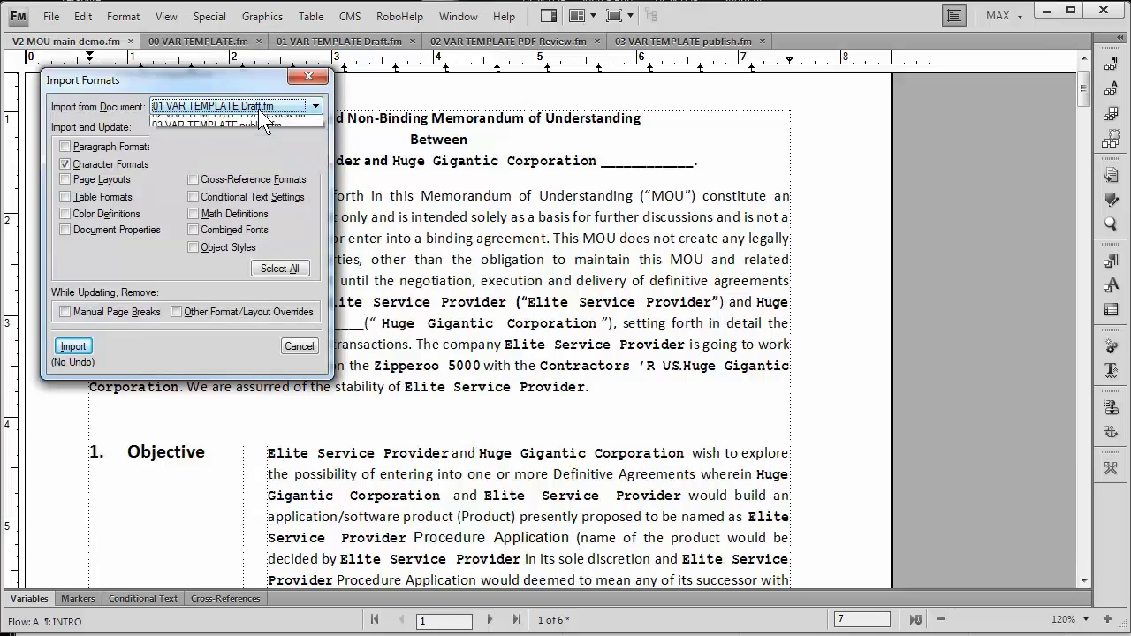
click(268, 159)
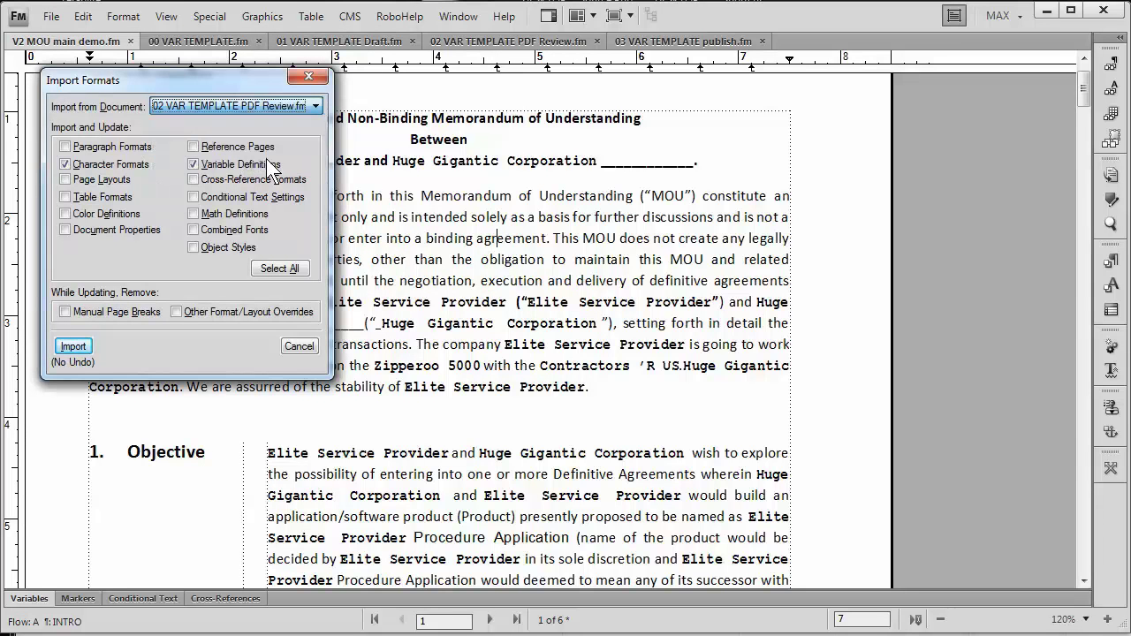
click(74, 347)
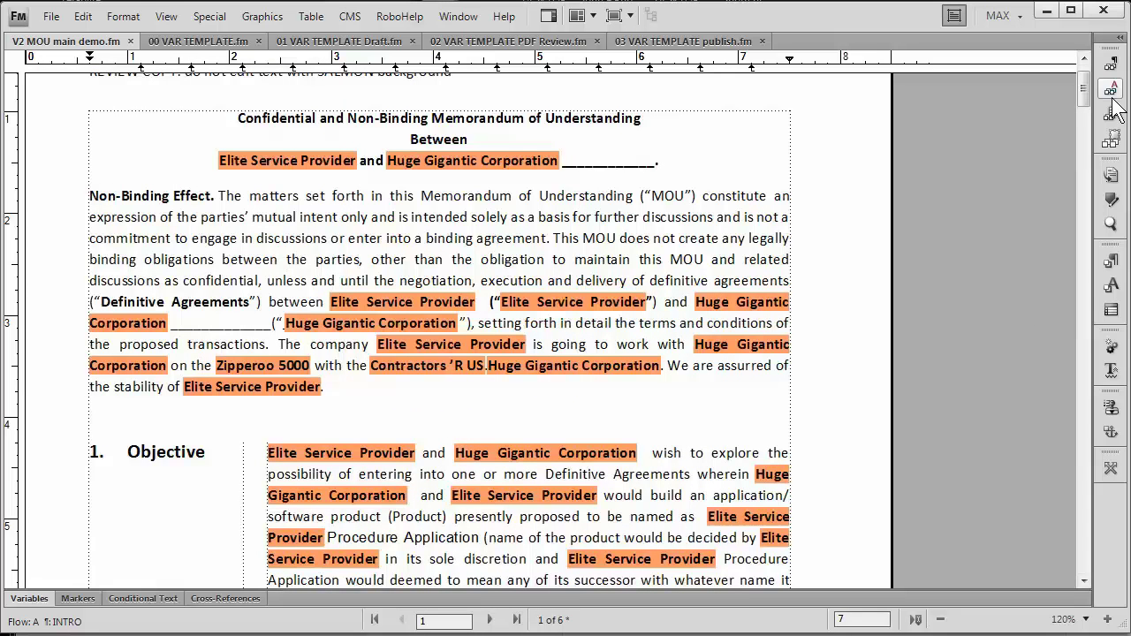
mouse_move(1085, 96)
mouse_down()
mouse_move(1060, 303)
mouse_move(1077, 86)
mouse_up()
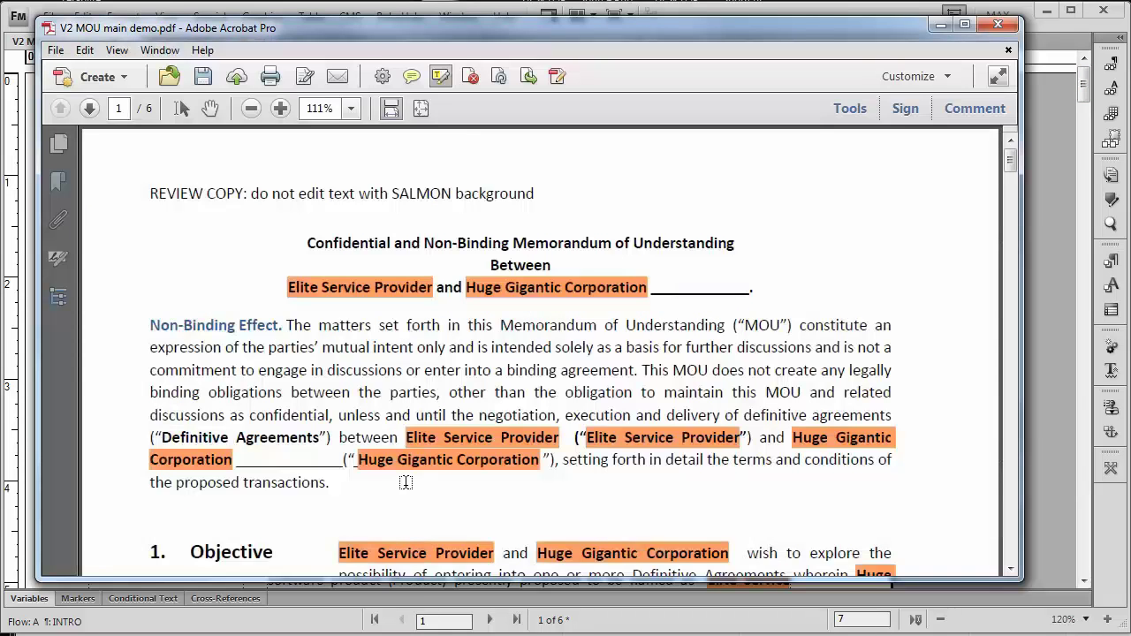
- Add a yellow highlight comment across the REVIEW COPY line in the PDF
click(982, 108)
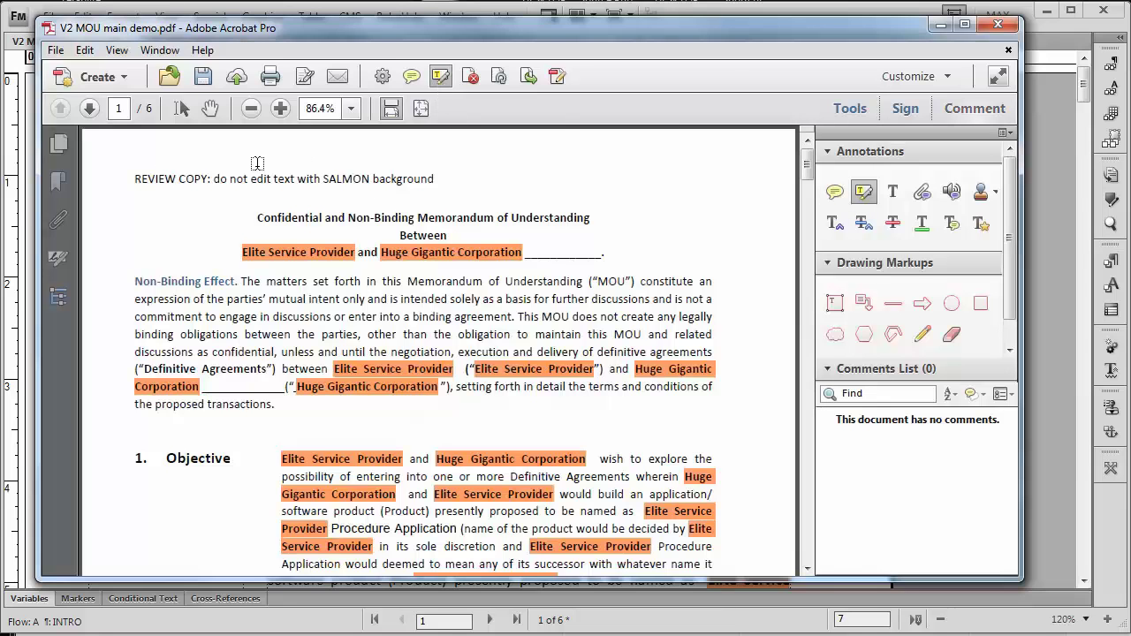
drag(138, 178, 431, 178)
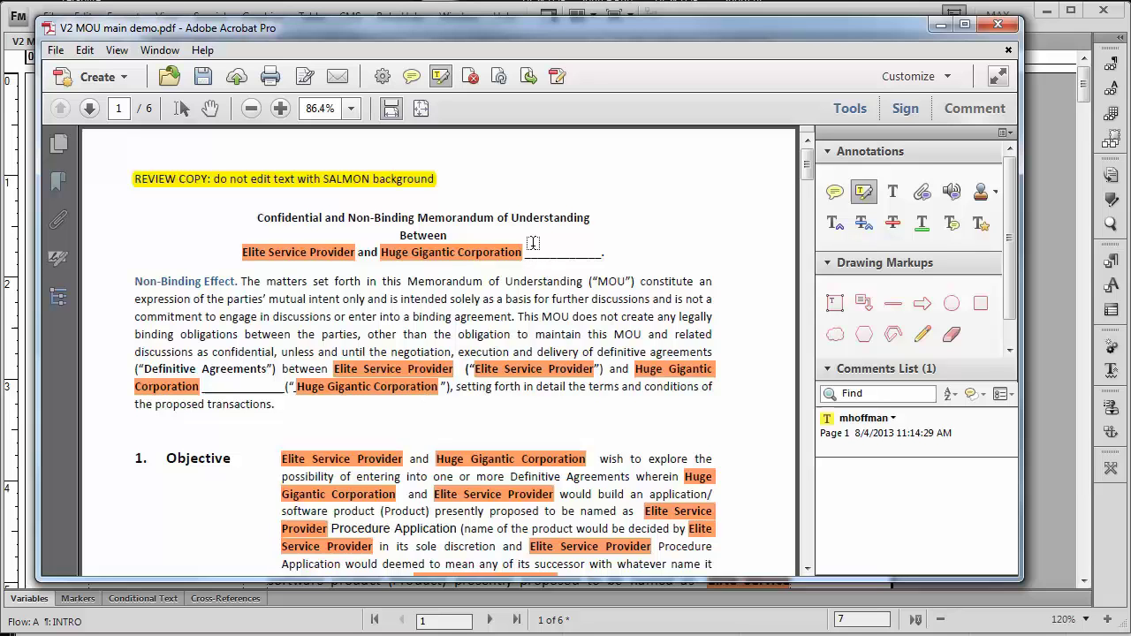
- Add an inserted-text comment reading 'that would really' after "MOU")
click(835, 226)
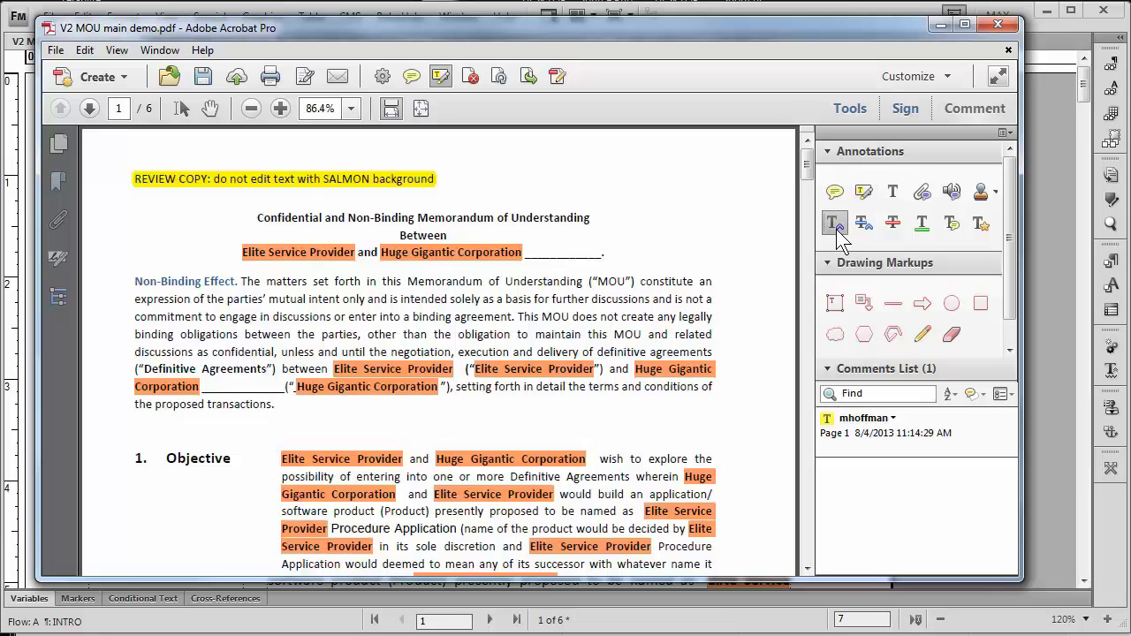
click(641, 281)
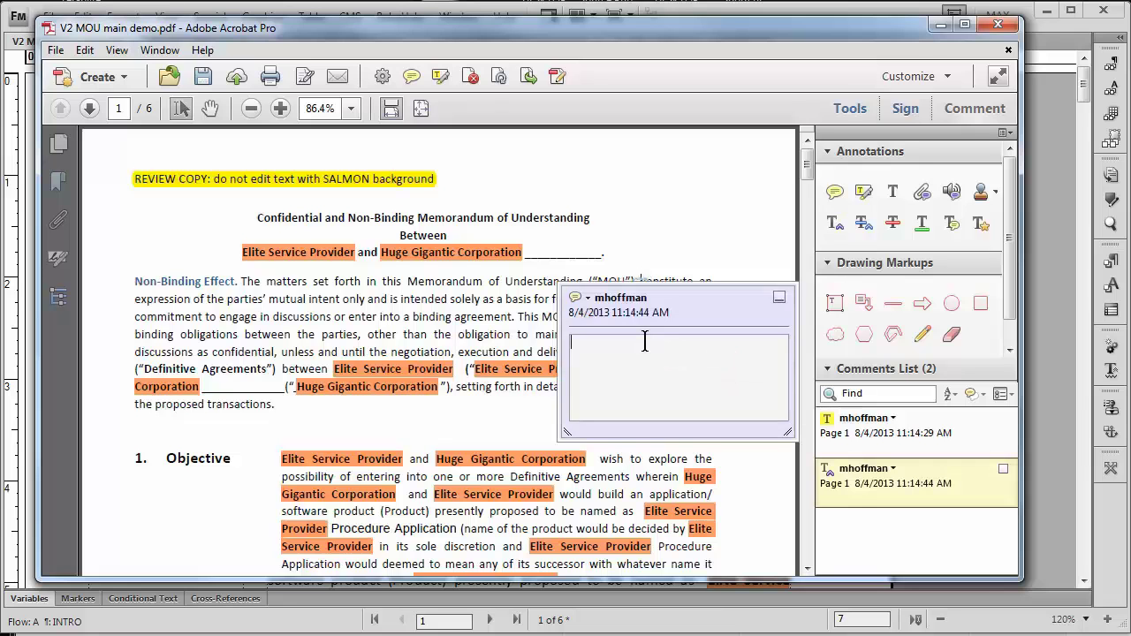
text(that would really)
click(778, 298)
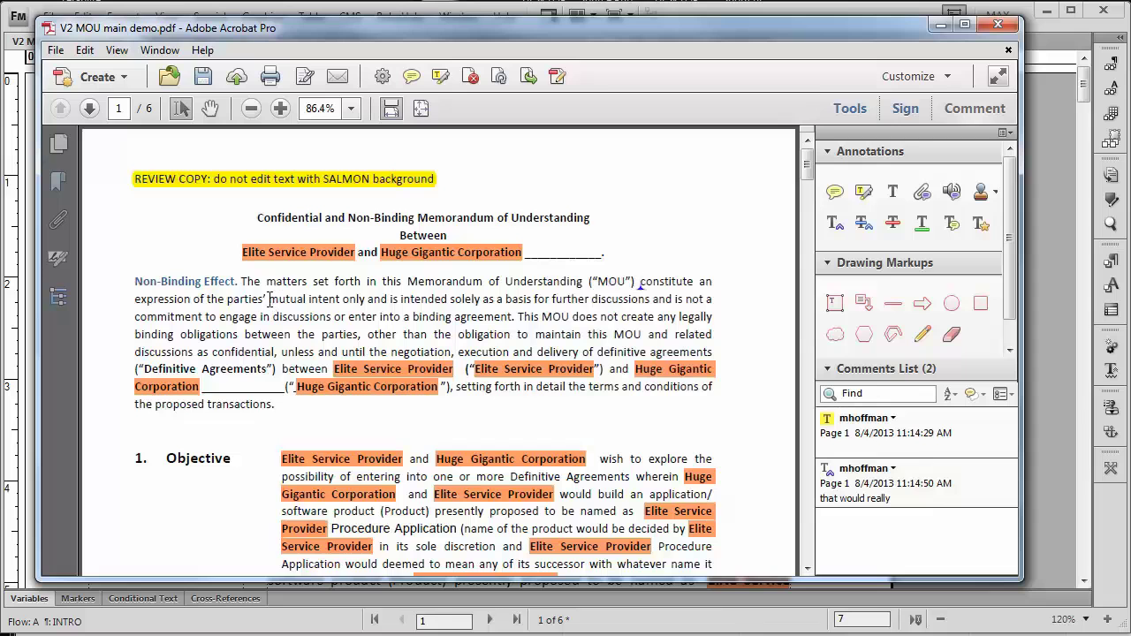
- Strike through 'mutual intent only and is intended' and minimize Acrobat
mouse_move(269, 299)
mouse_down()
mouse_move(447, 316)
mouse_move(448, 300)
mouse_up()
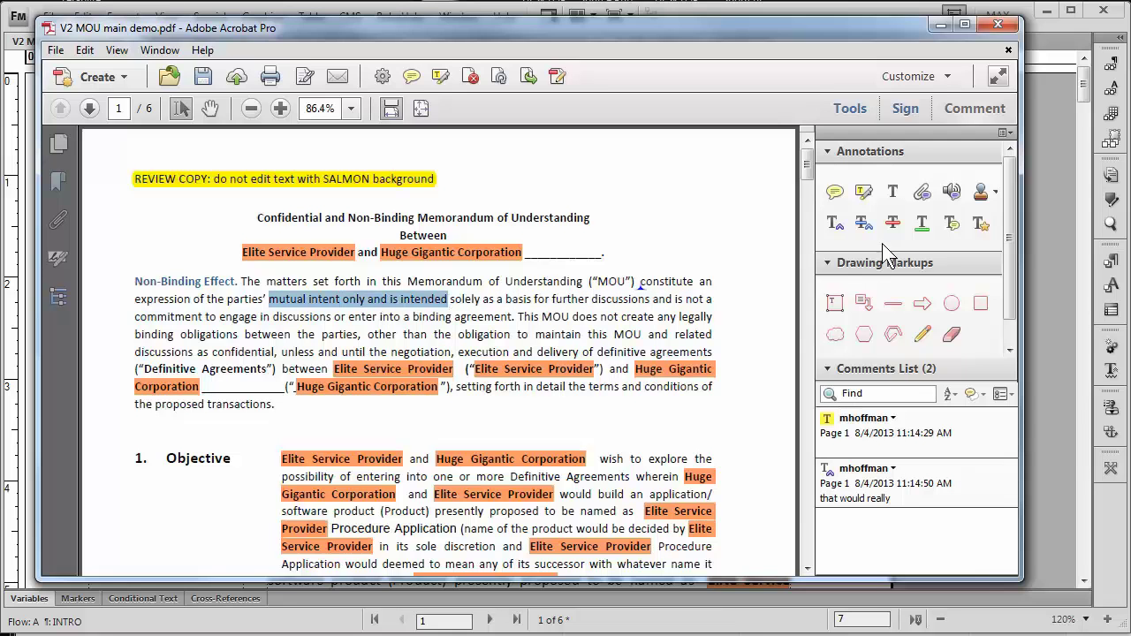
click(893, 222)
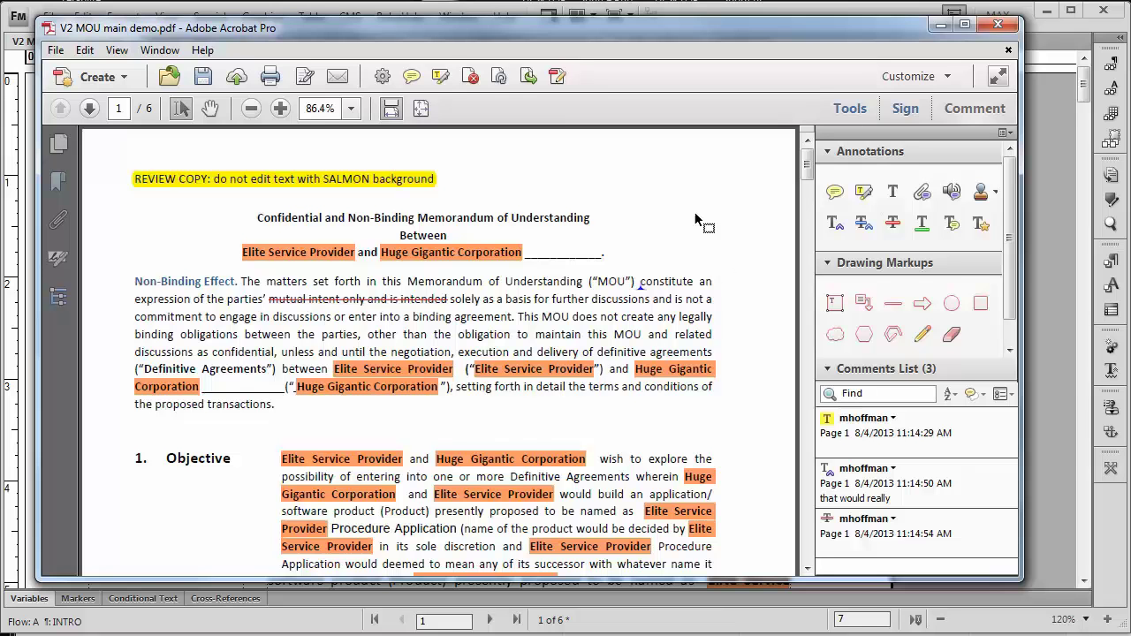
click(940, 25)
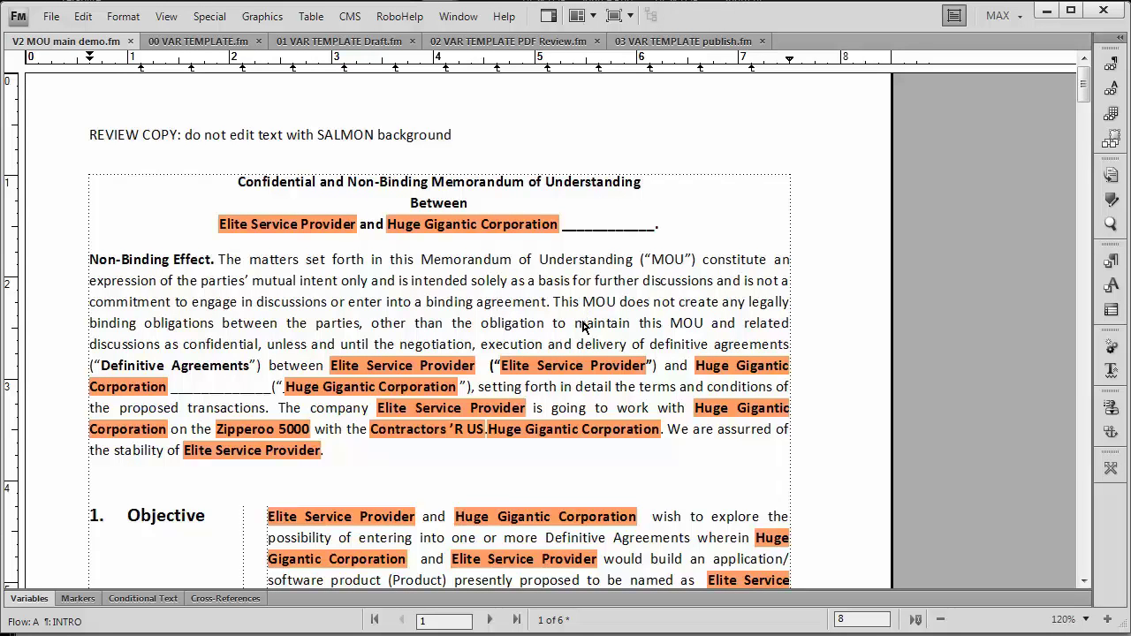
- Switch to 03 VAR TEMPLATE publish.fm and turn off Text Symbols to view its italic variables
click(668, 42)
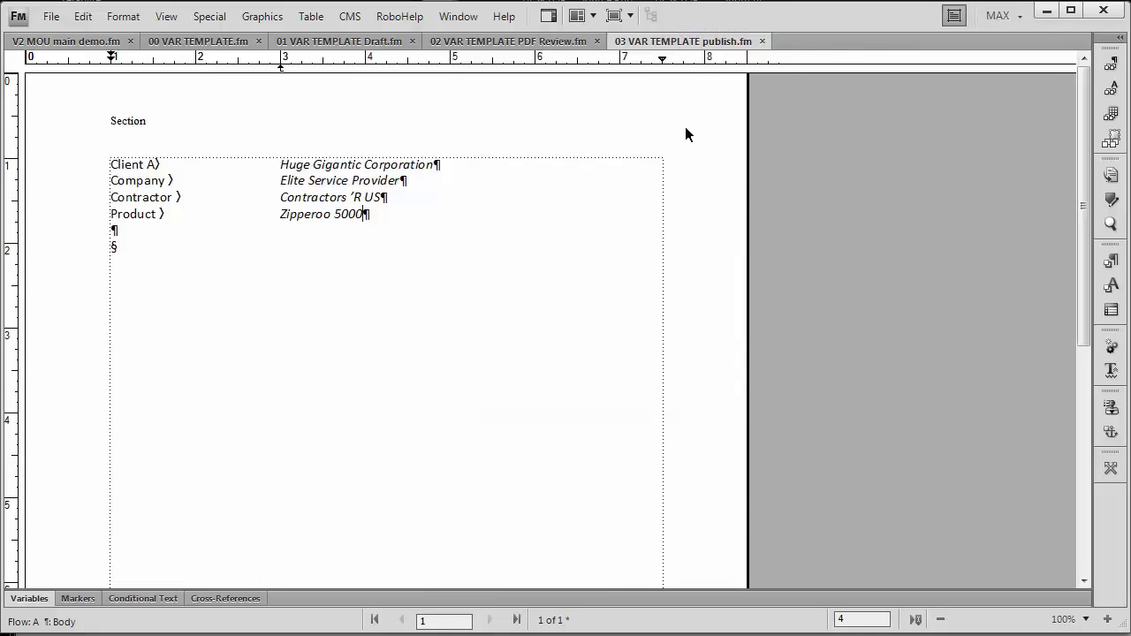
right_click(700, 167)
click(747, 405)
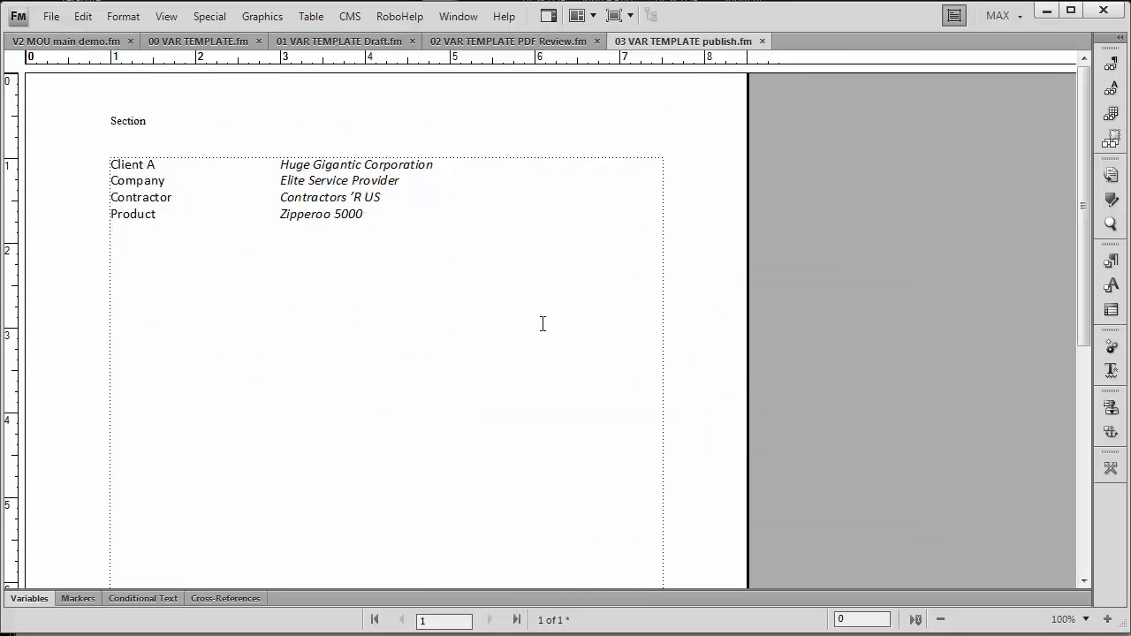
- Import formats and variables from 03 VAR TEMPLATE publish.fm into V2 MOU main demo.fm
click(96, 39)
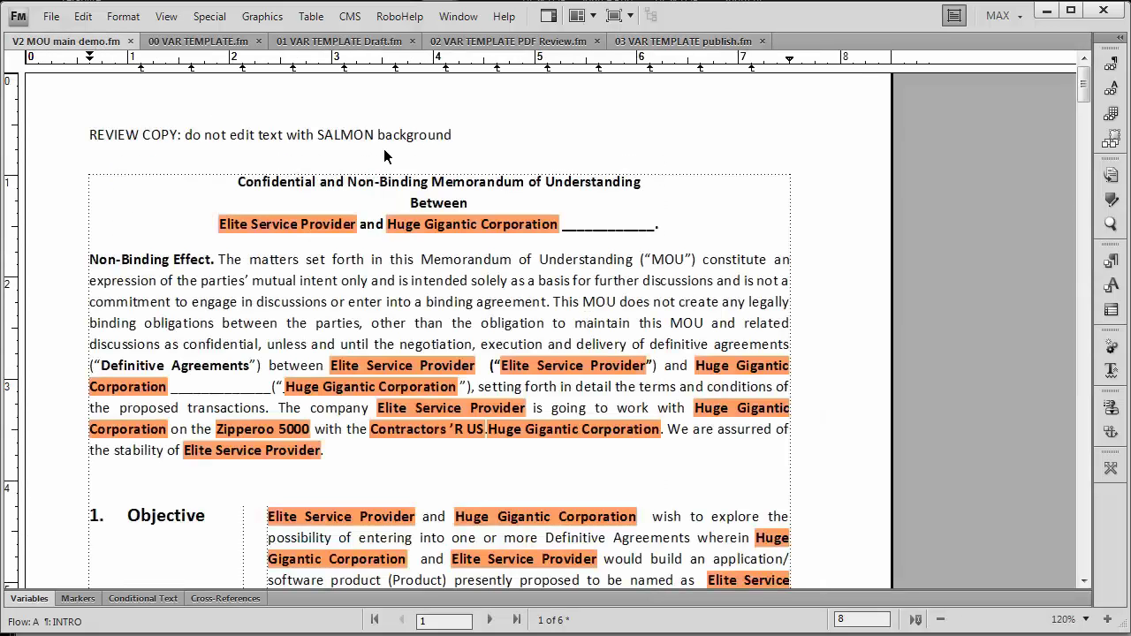
key(alt+f)
key(i)
key(o)
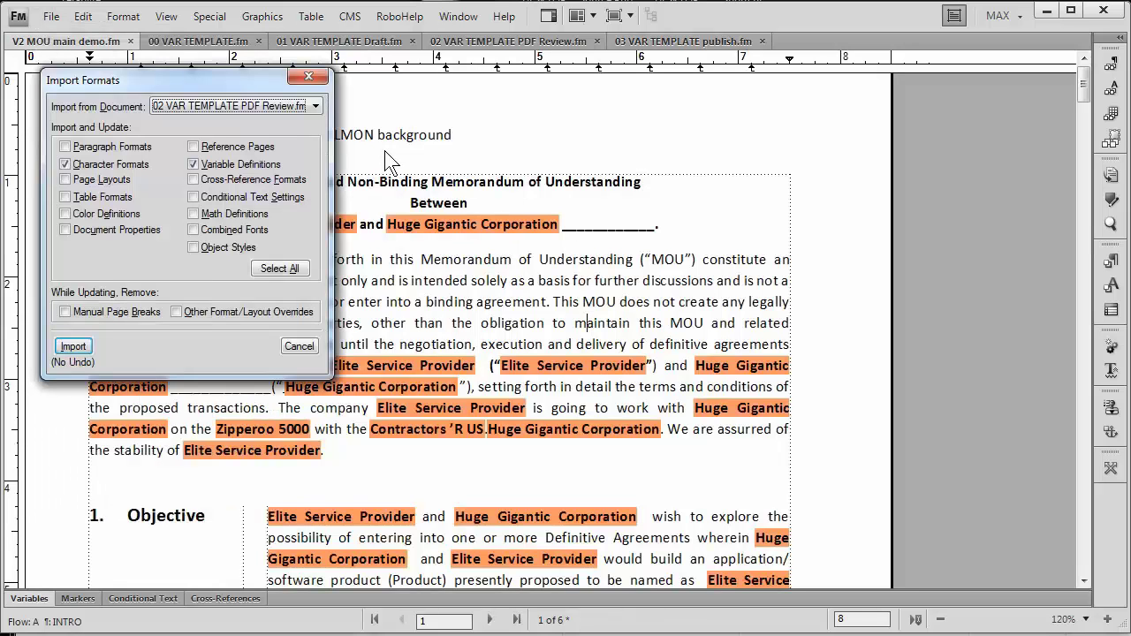
click(213, 101)
click(210, 168)
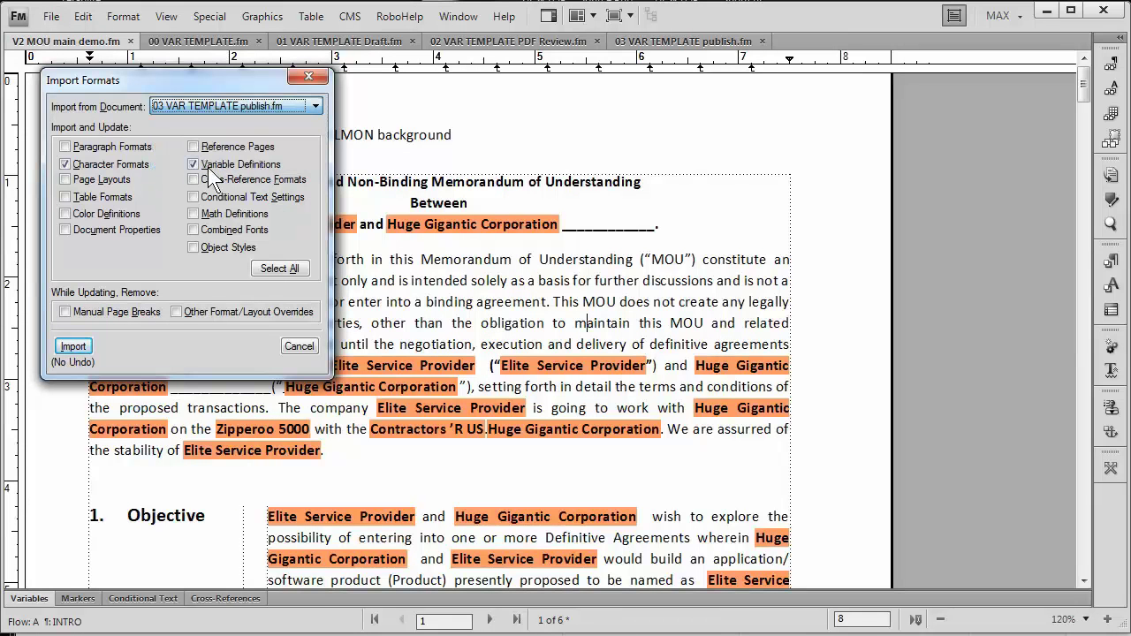
click(65, 350)
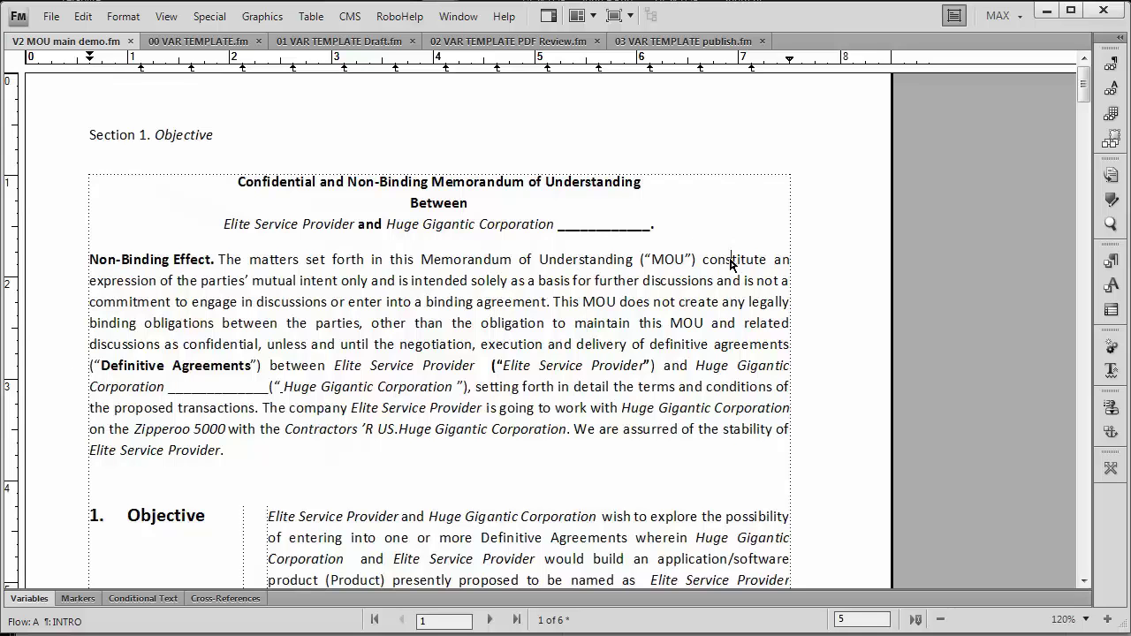
- Select the Elite Service Provider, Huge Gigantic Corporation and Zipperoo 5000 variables to check their plain italic style
scroll(726, 258, down, 3)
scroll(730, 264, down, 3)
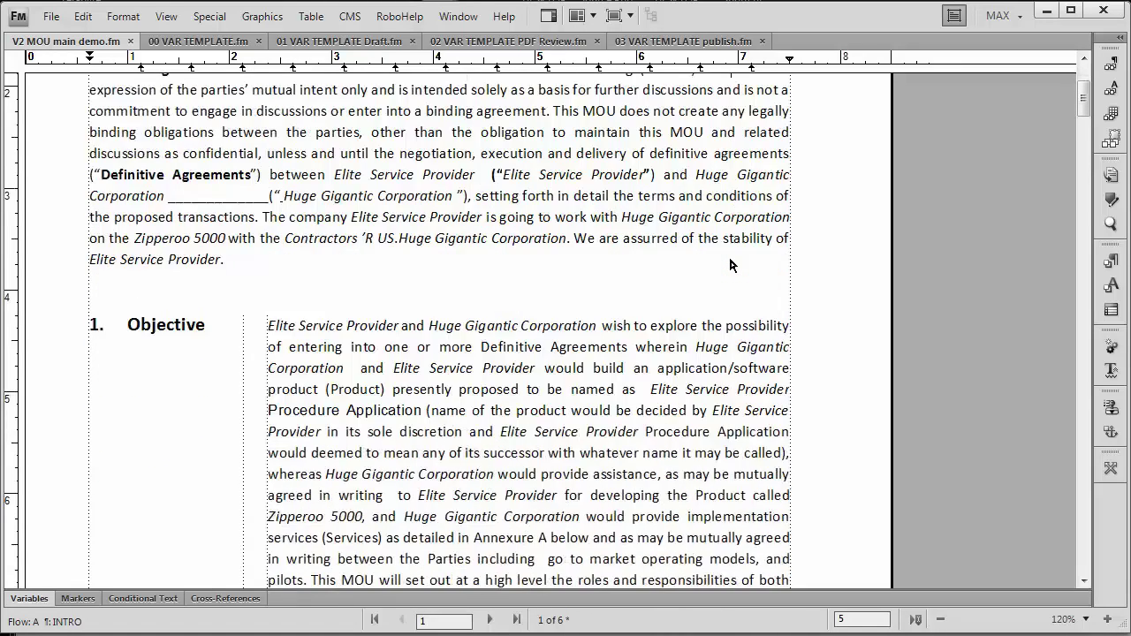
click(323, 267)
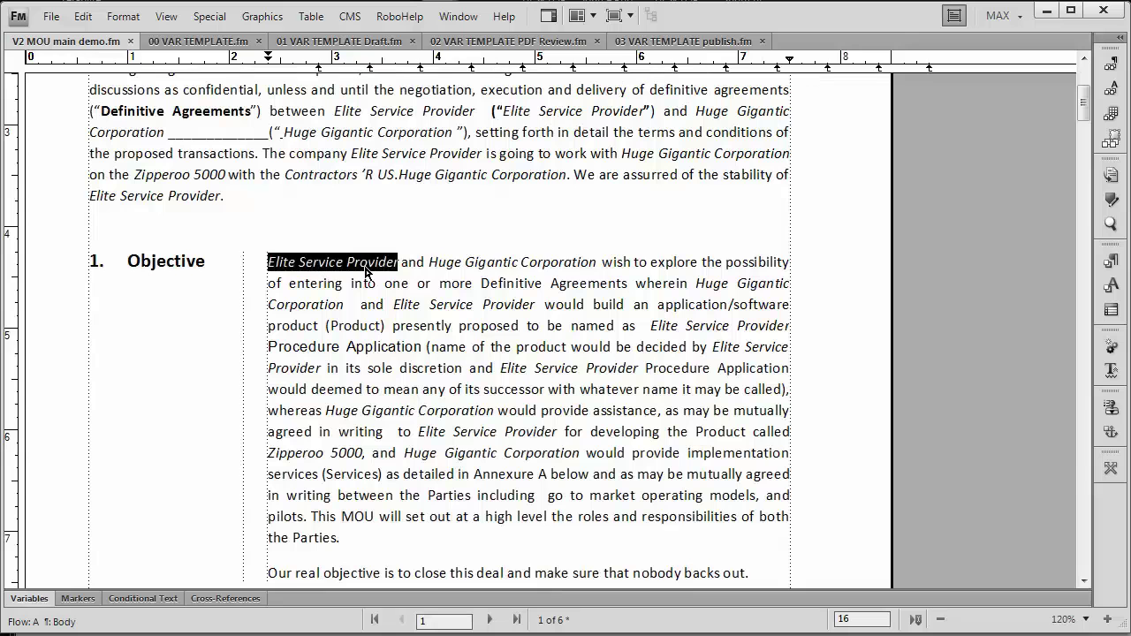
click(458, 266)
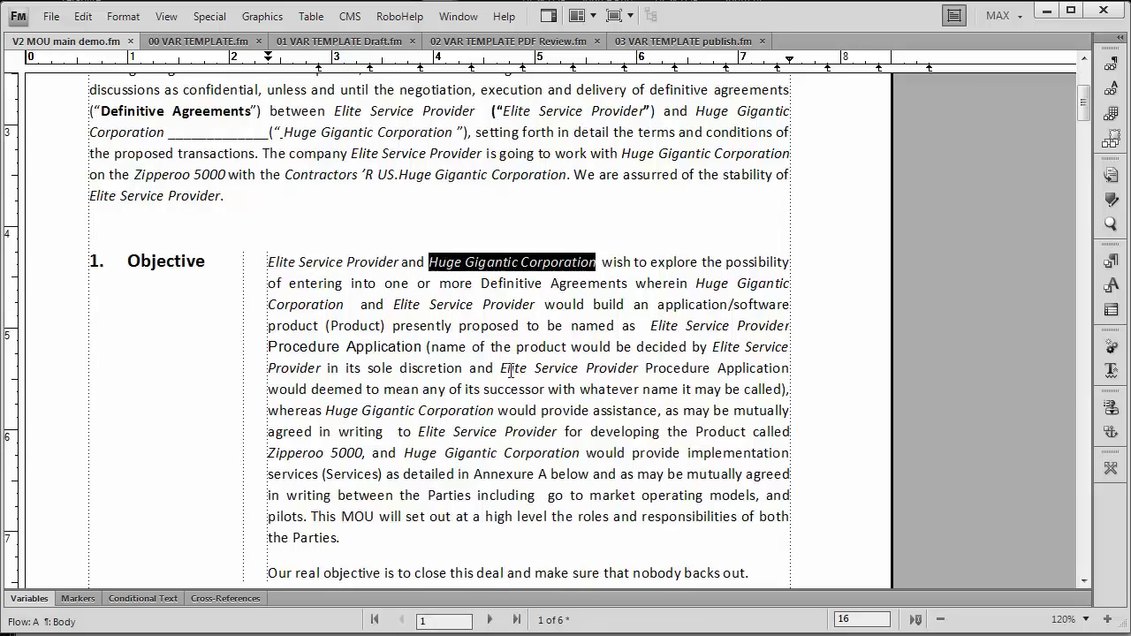
scroll(703, 405, up, 1)
scroll(702, 404, up, 2)
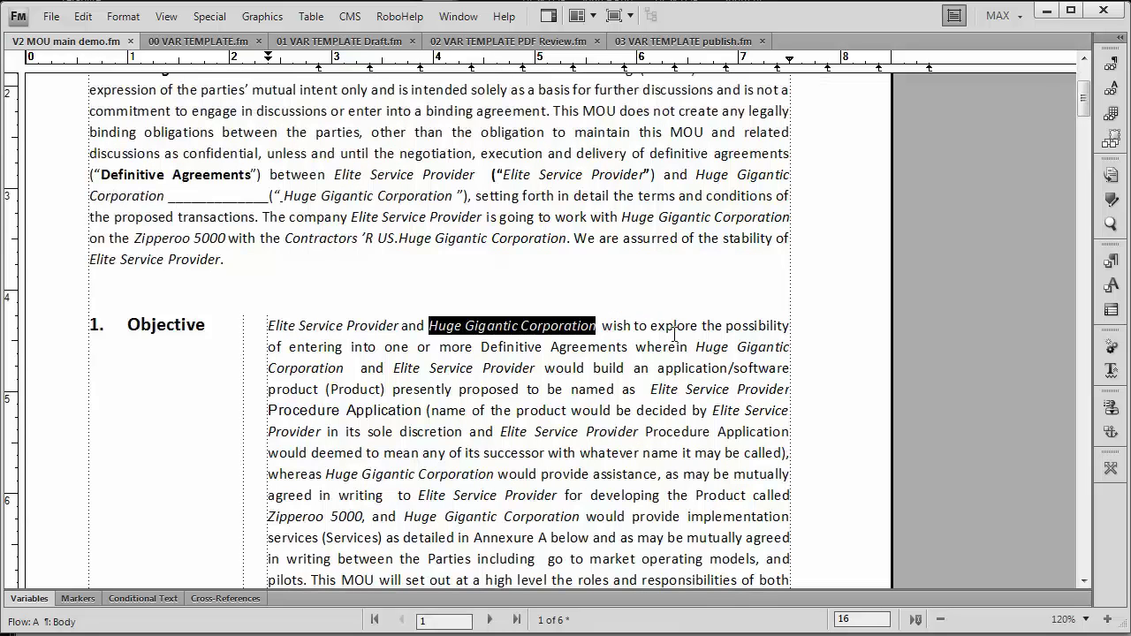
click(187, 240)
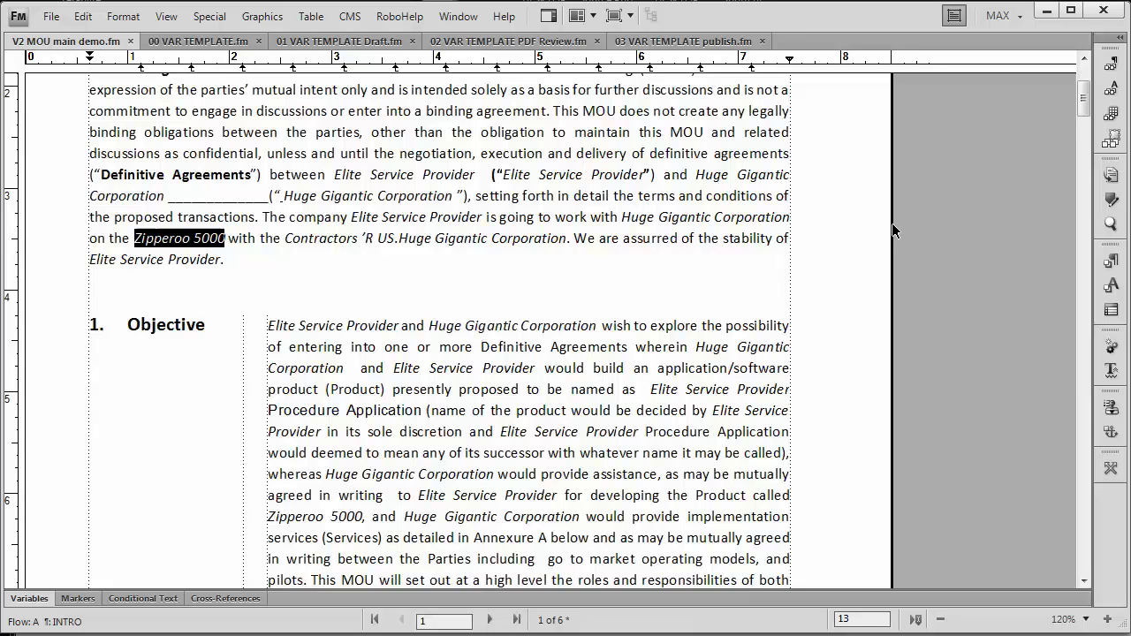
drag(1084, 107, 1084, 96)
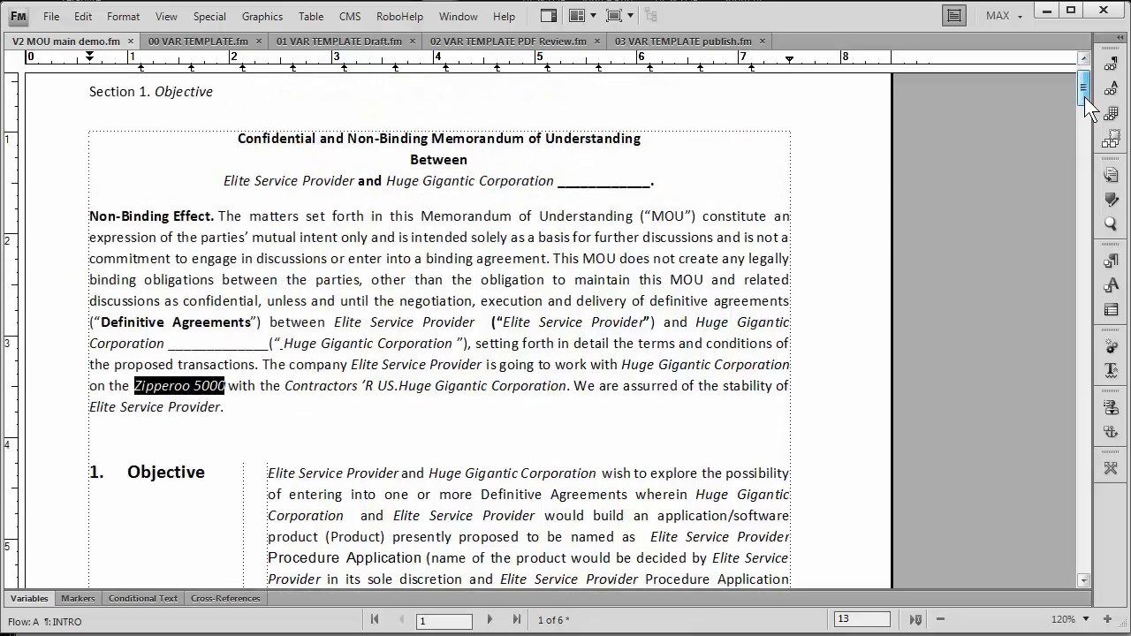